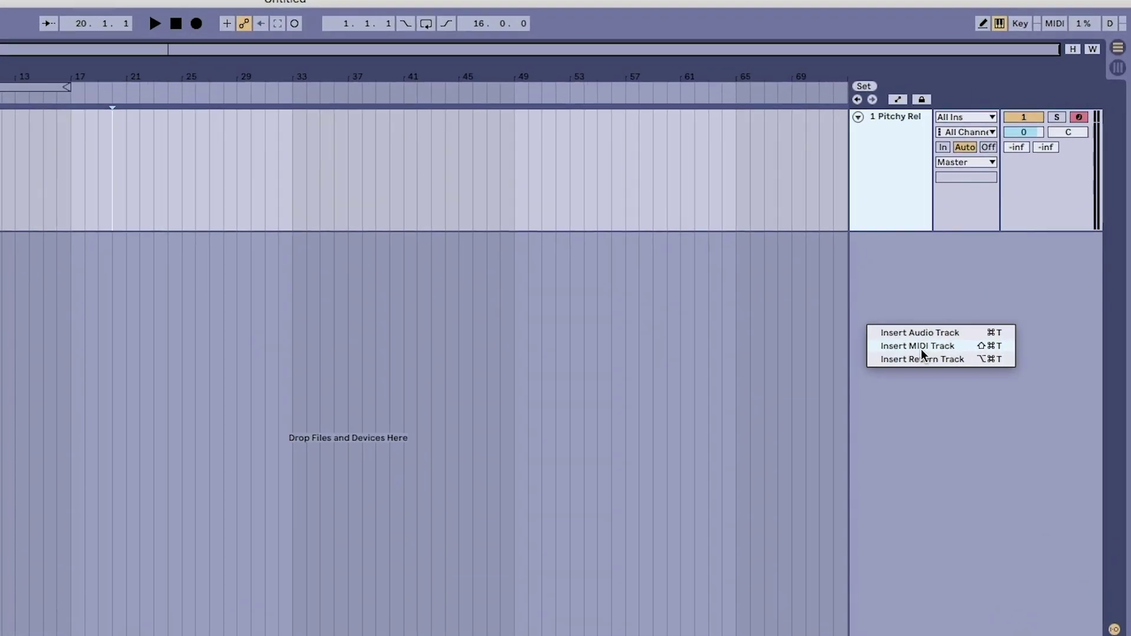
Insert a second MIDI track, load the Pitchy Release.adv Operator preset onto it, and return to the song start.
left_click(921, 348)
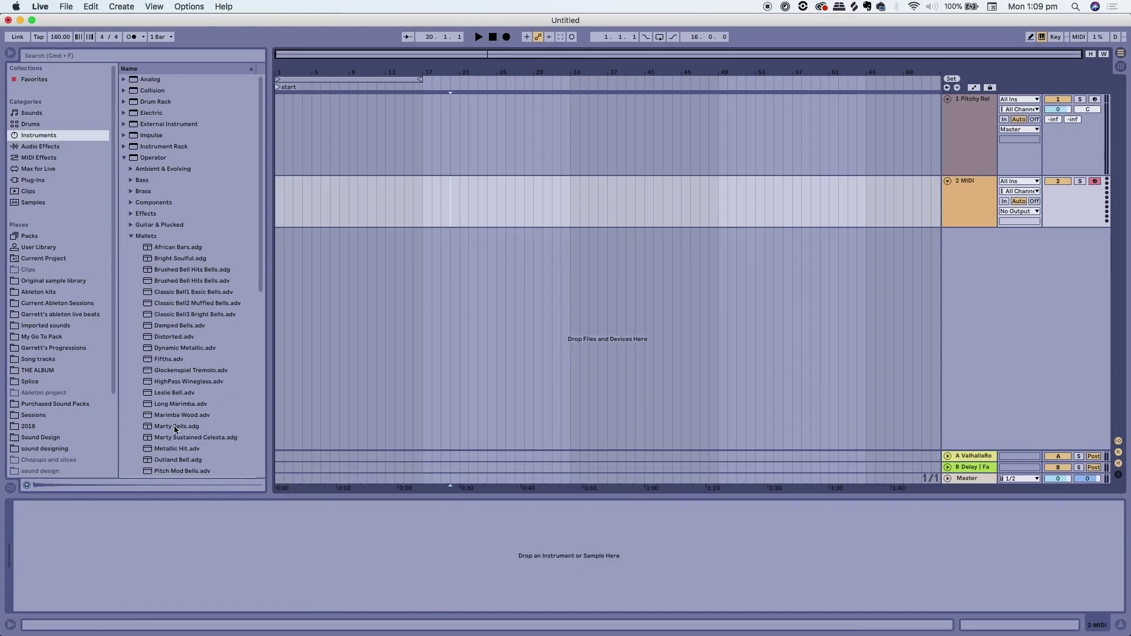
scroll(174, 425, "down", 2)
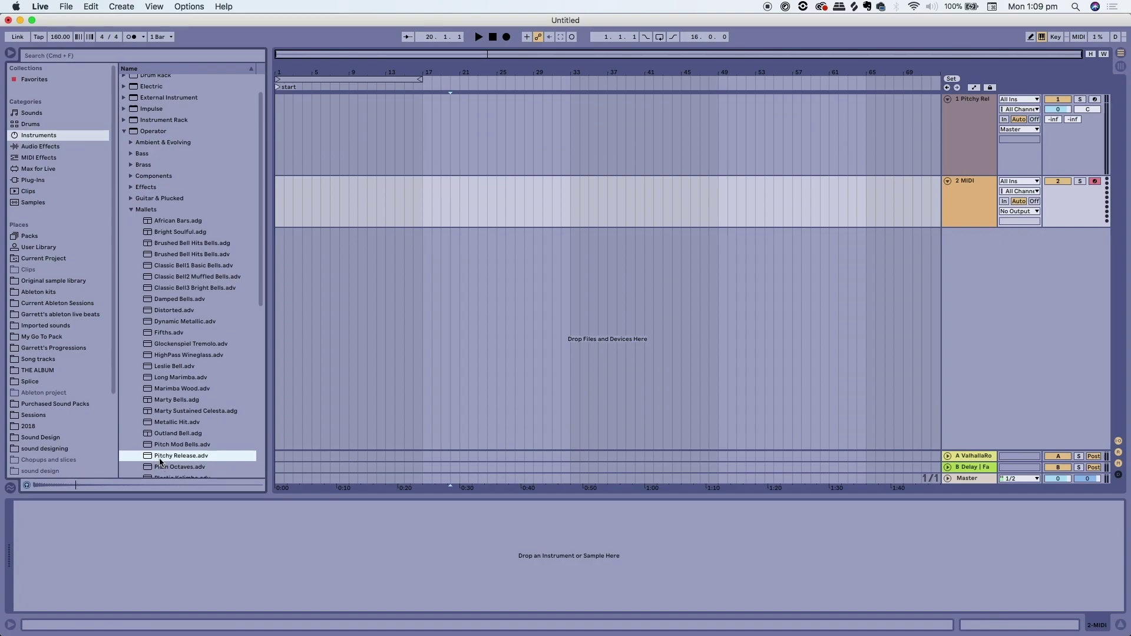
left_click_drag(160, 463, 351, 213)
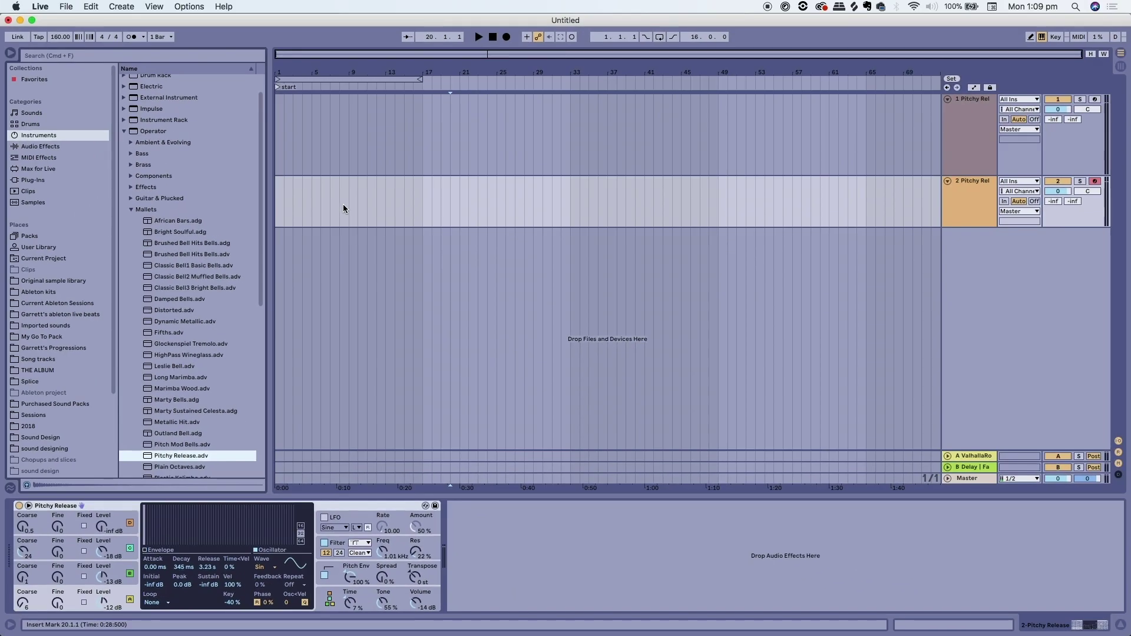
left_click(275, 190)
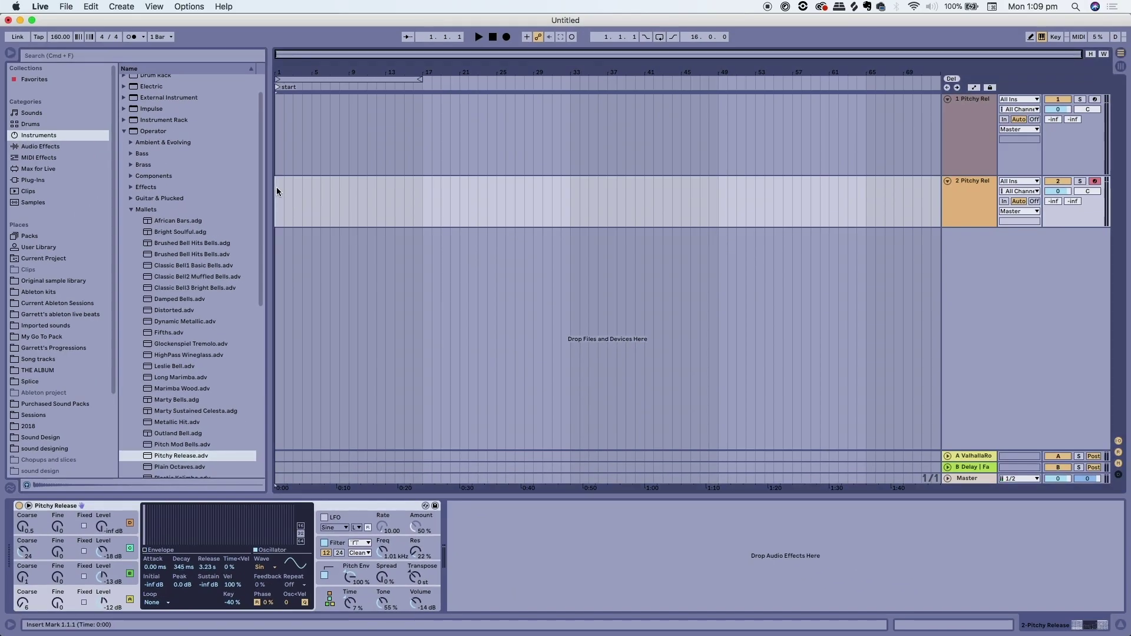
Insert an empty MIDI clip over the first bars of track 2.
left_click_drag(276, 186, 312, 188)
right_click(302, 185)
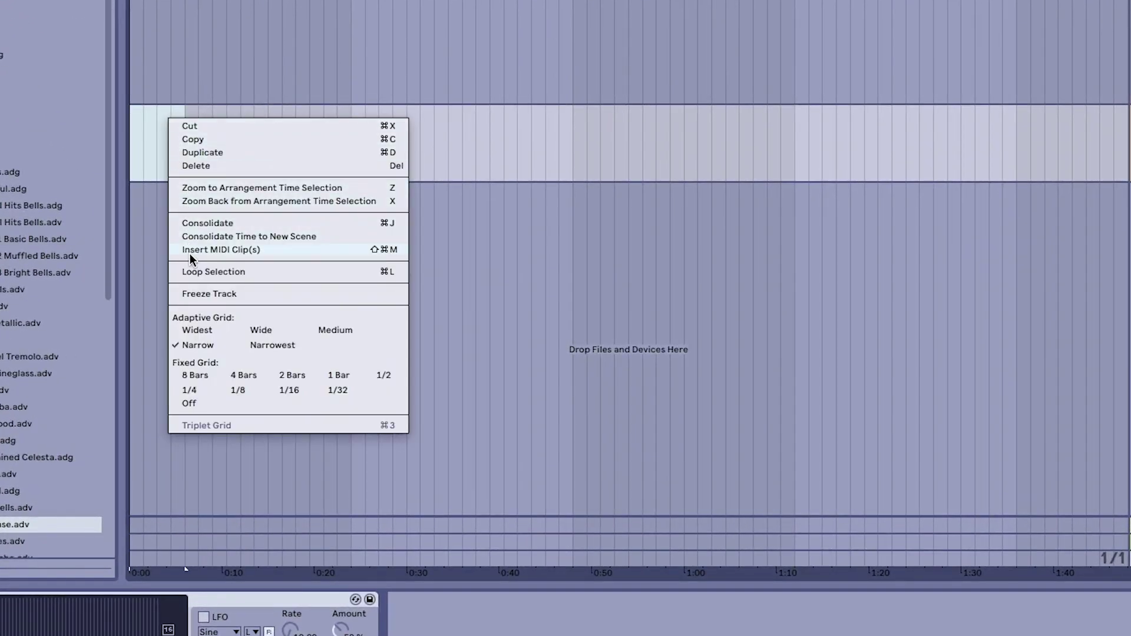
left_click(190, 254)
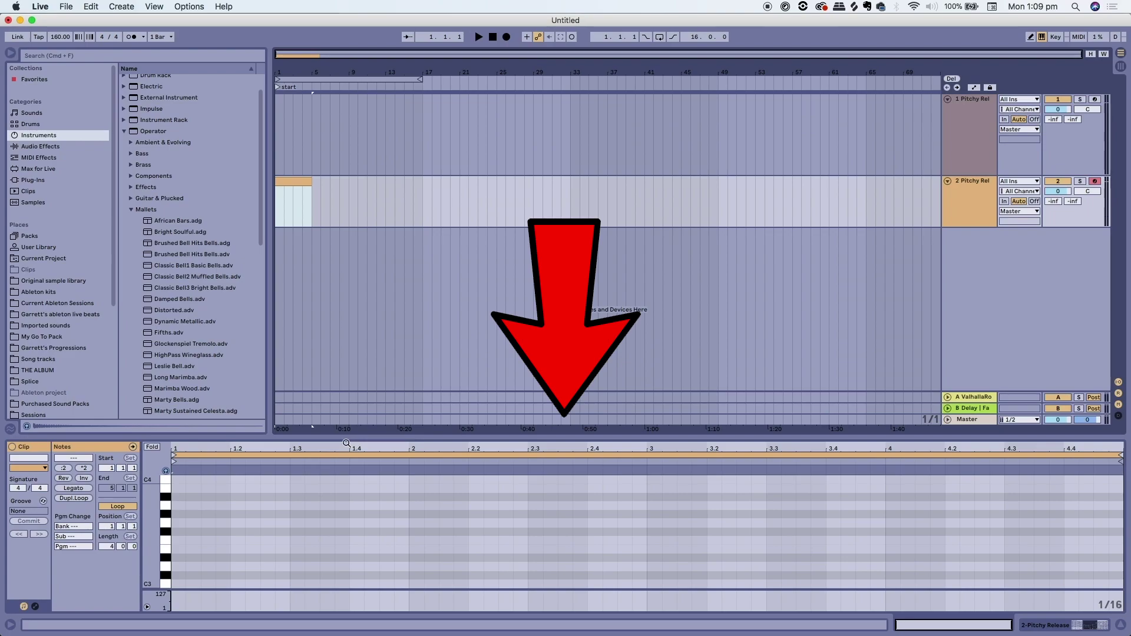
Enlarge the note editor, zoom out to the whole clip, and audition notes around A3.
left_click_drag(379, 439, 364, 407)
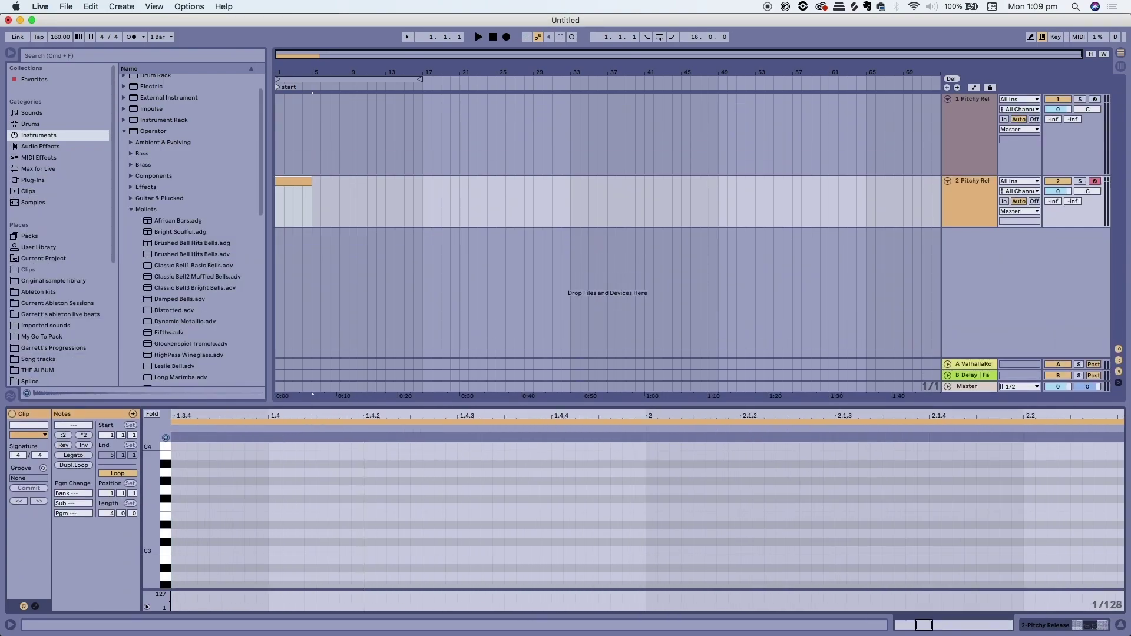
double_click(360, 411)
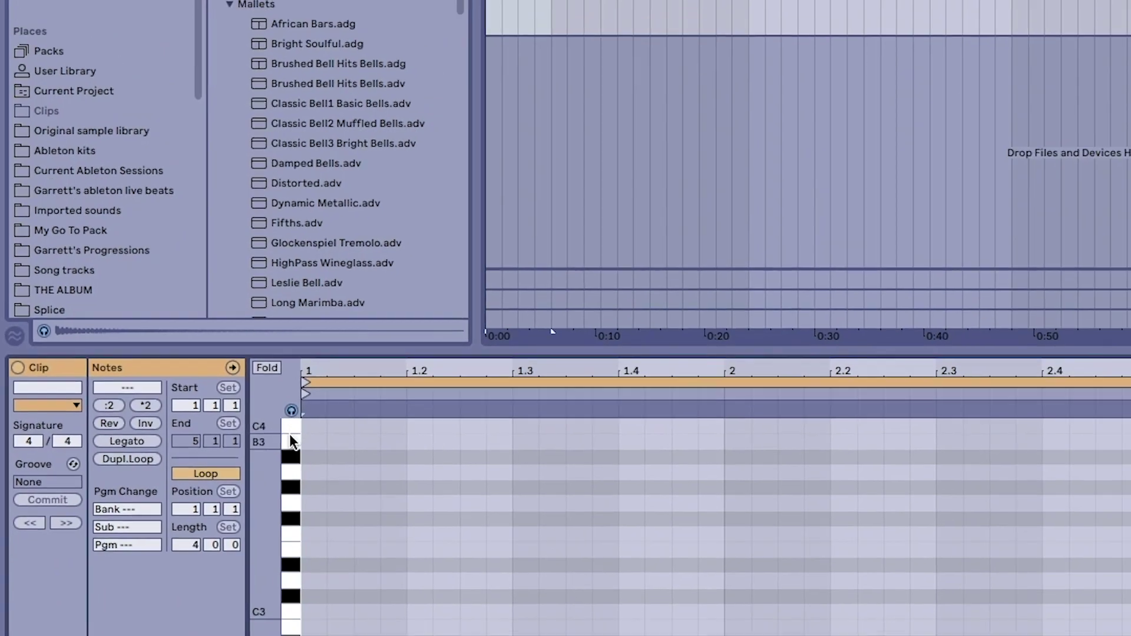
left_click(166, 474)
mouse_move(168, 480)
left_mouse_down()
mouse_move(168, 583)
mouse_move(168, 459)
left_mouse_up()
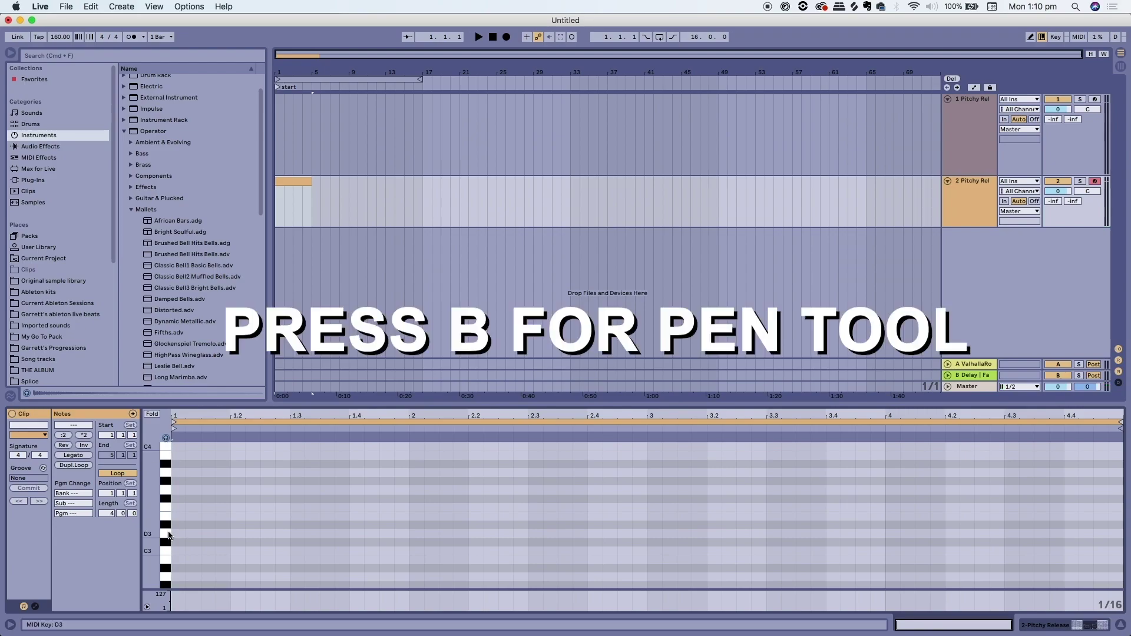
Draw a half-bar C3–E3–G3 chord at the clip start on a Fixed 1/8 grid.
key("b")
right_click(178, 534)
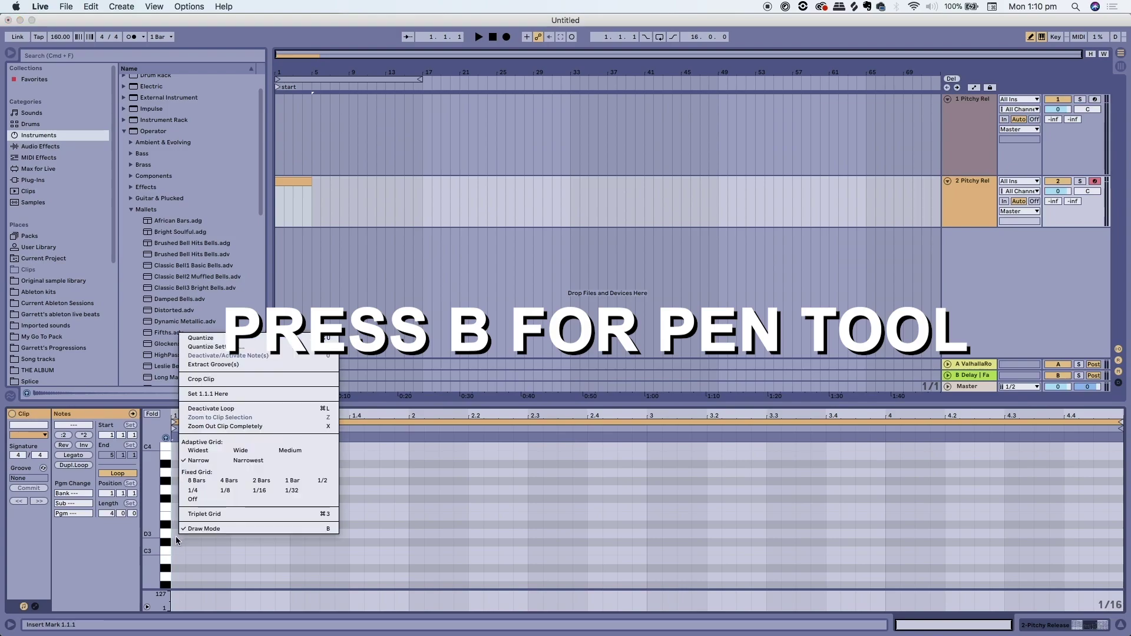
left_click(175, 536)
left_click(177, 550)
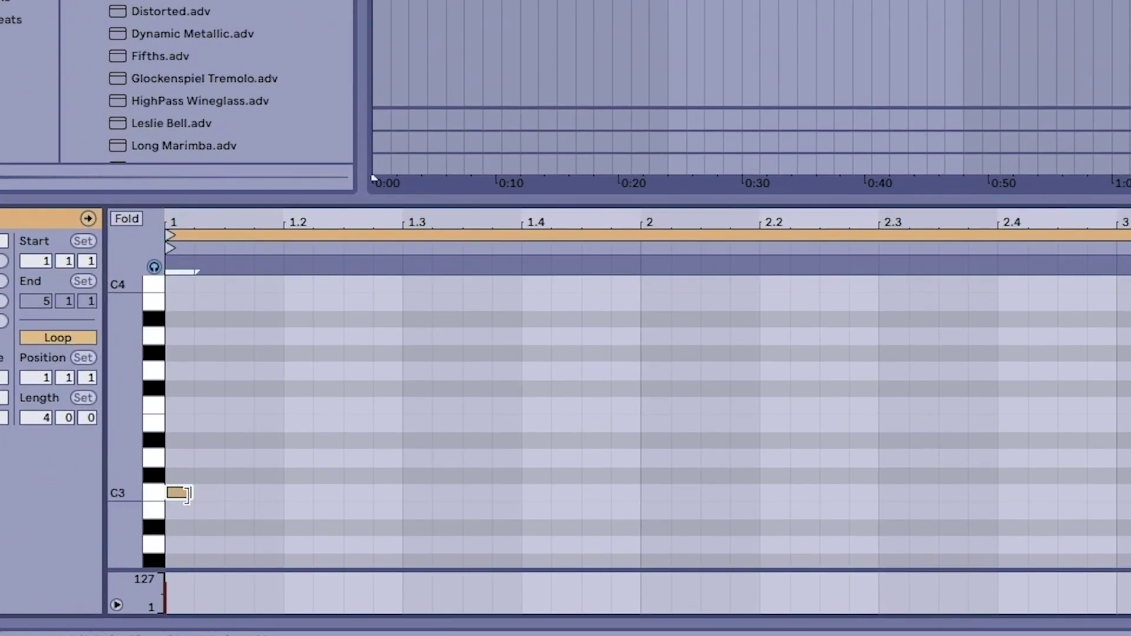
mouse_move(192, 495)
left_mouse_down()
mouse_move(1128, 515)
mouse_move(190, 497)
left_mouse_up()
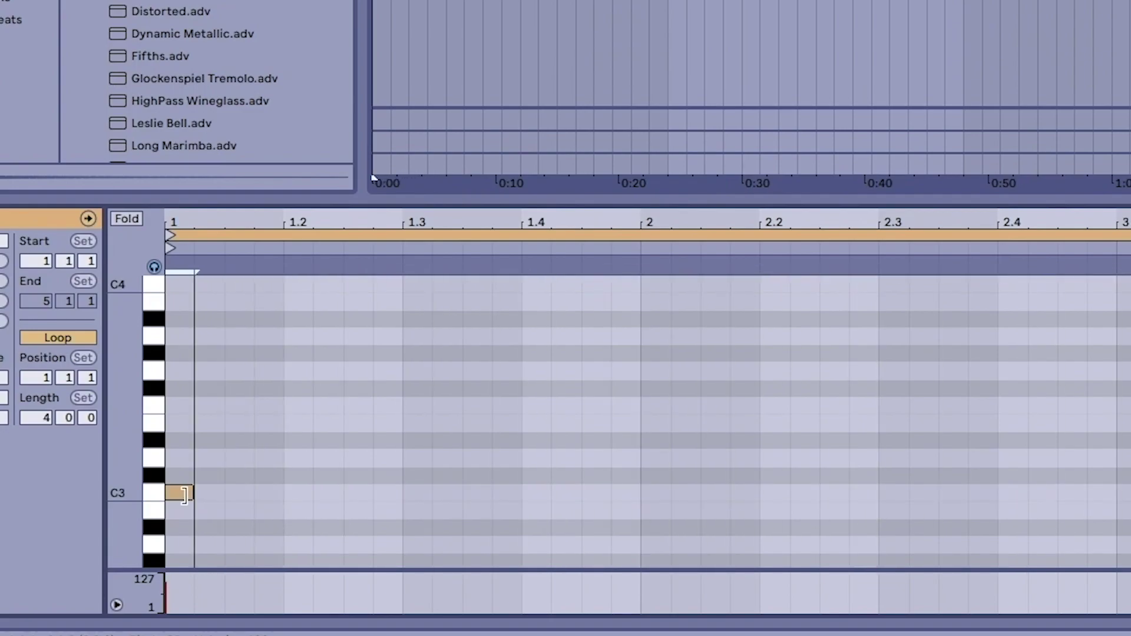
right_click(255, 411)
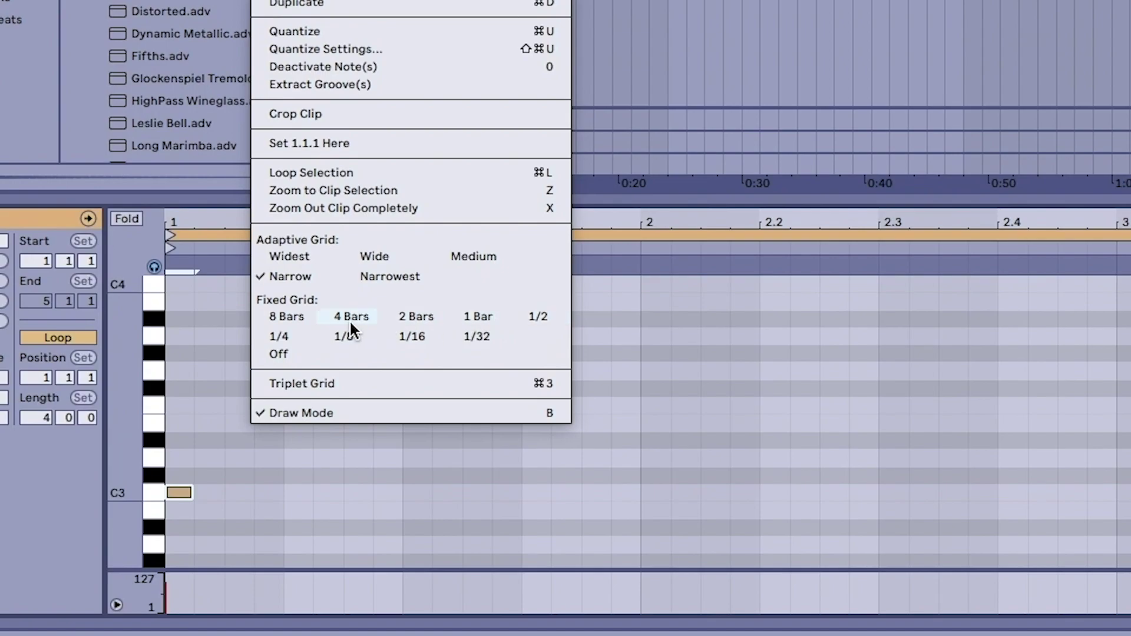
left_click(352, 335)
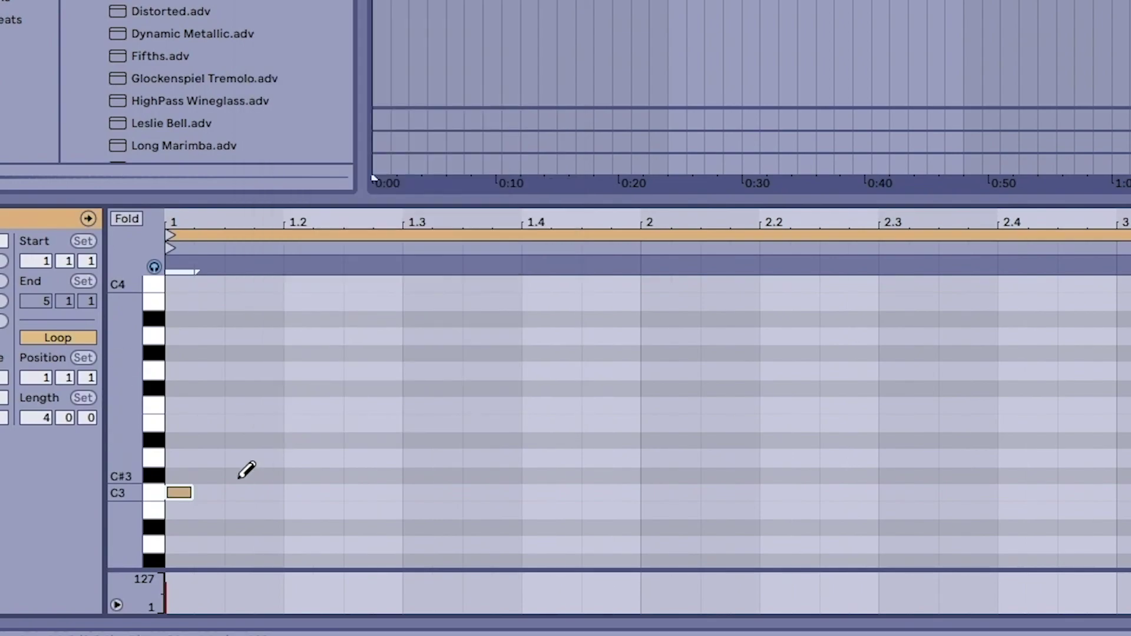
left_click_drag(192, 492, 224, 492)
right_click(269, 458)
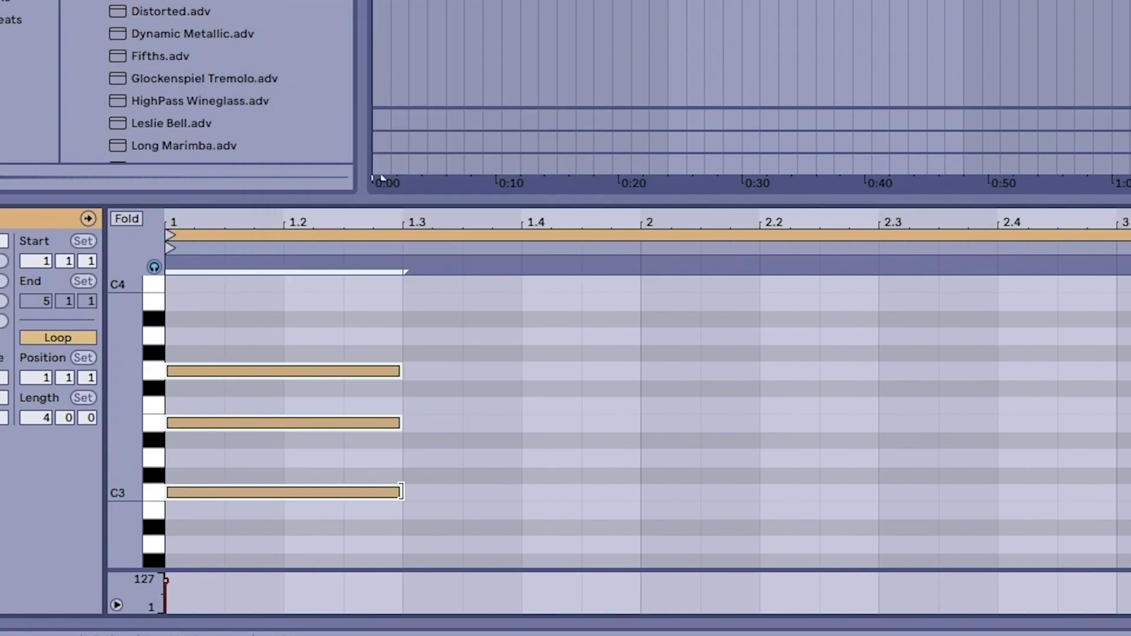
Duplicate the chord through bar 2, shift the bar-3 copy down three semitones, and play it back.
right_click(364, 526)
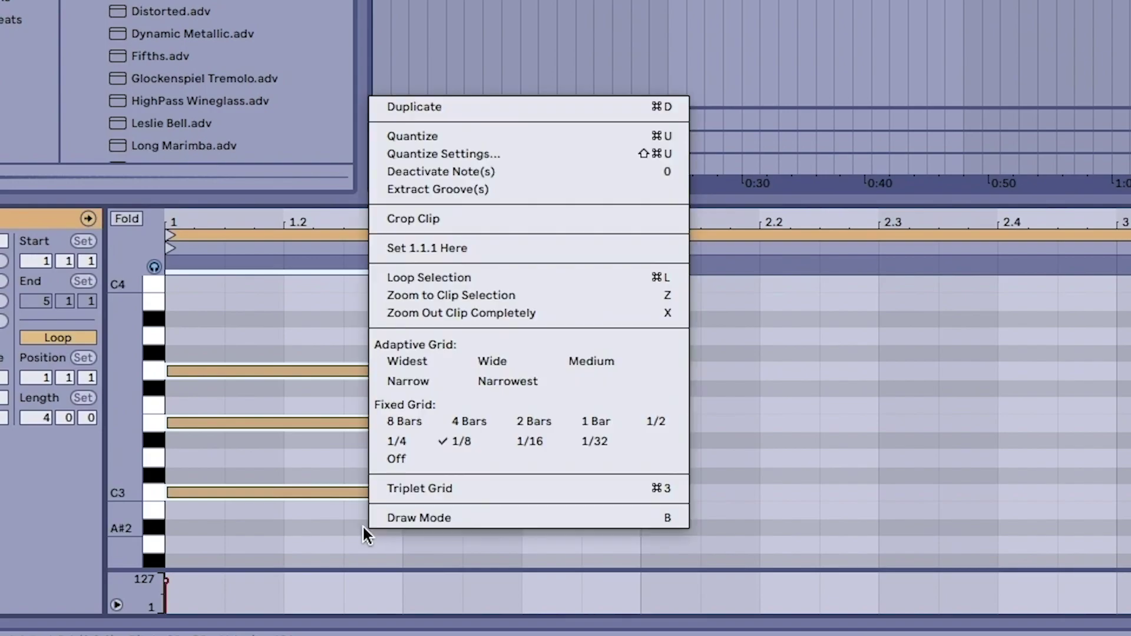
left_click(421, 106)
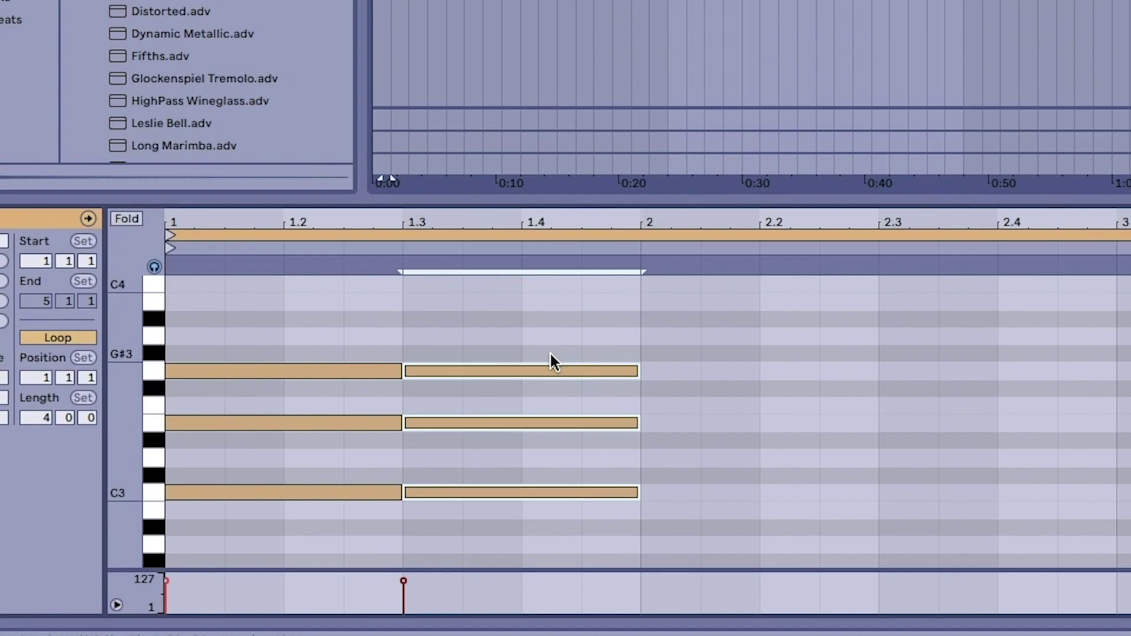
key("ctrl+d")
key("ctrl+d")
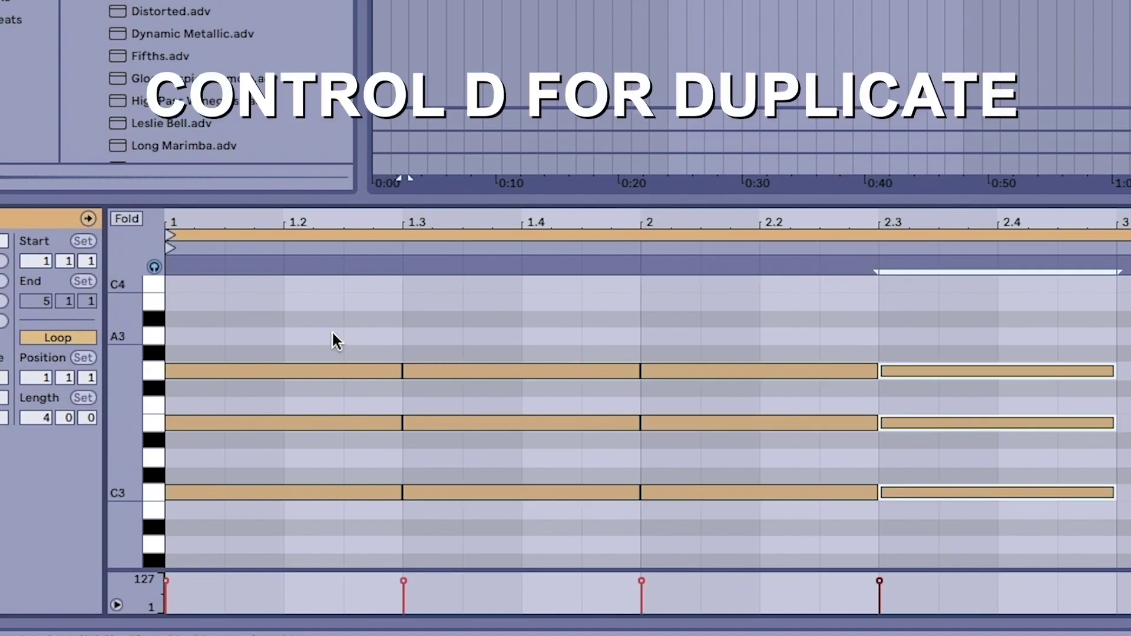
key("ctrl+d")
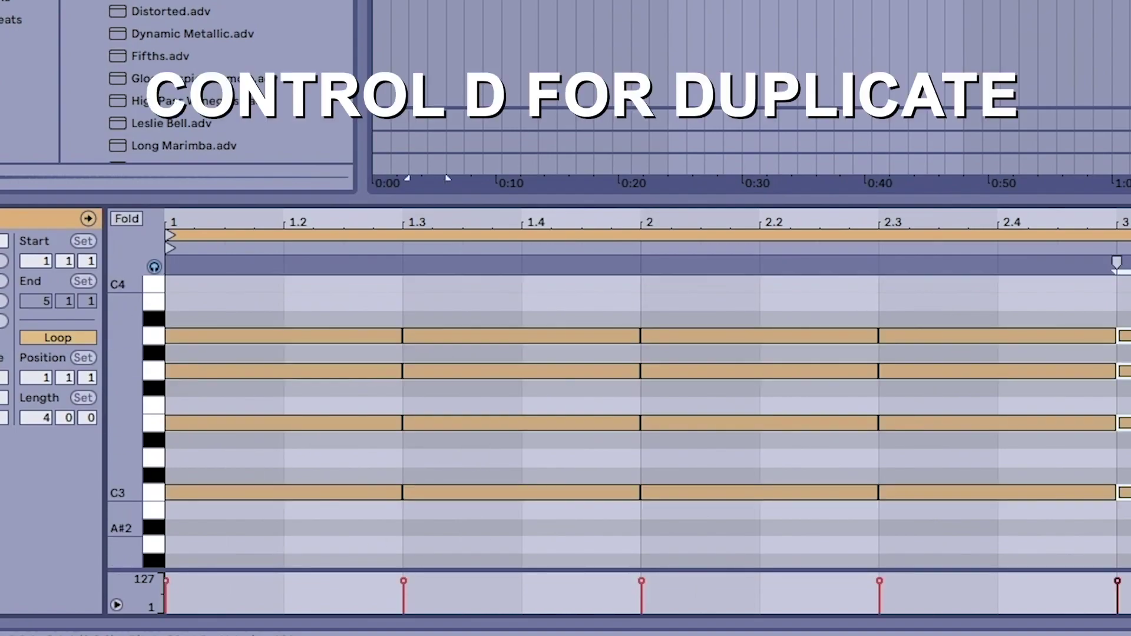
left_click_drag(1127, 493, 1128, 544)
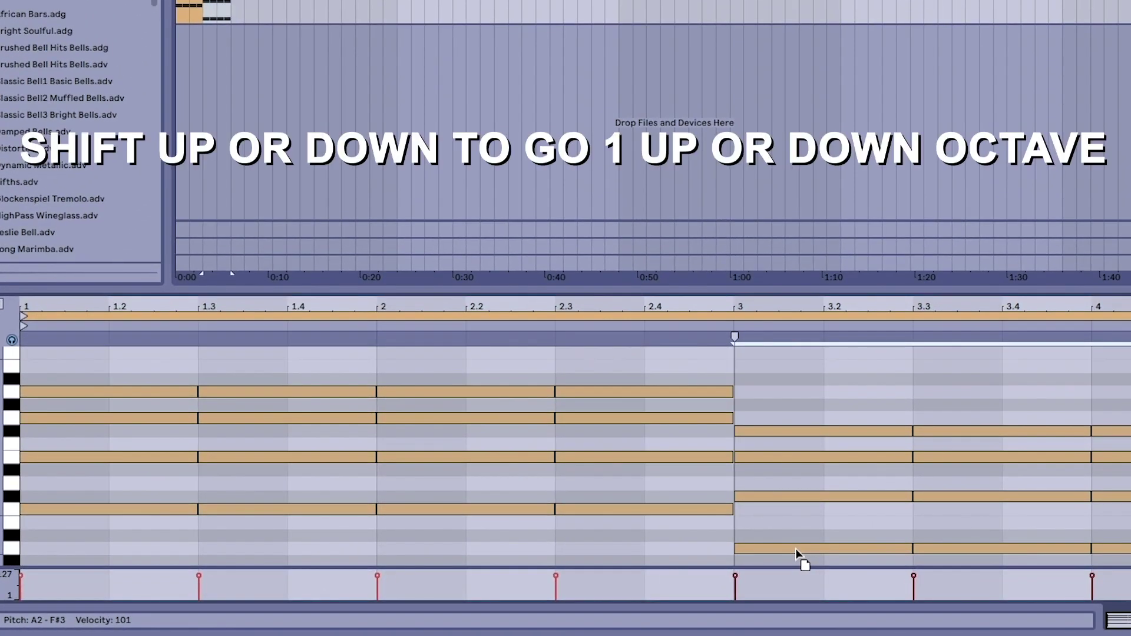
key("space")
left_click(790, 385)
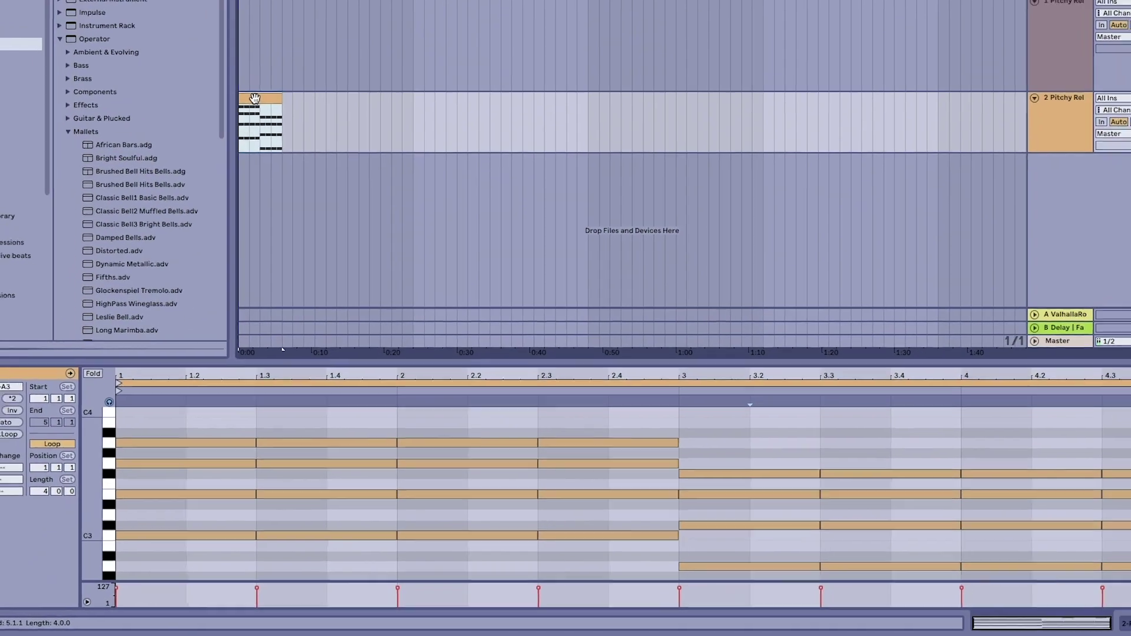
Duplicate the chord clips to fill bars 1–17 and consolidate them into one 16-bar clip.
key("super+d")
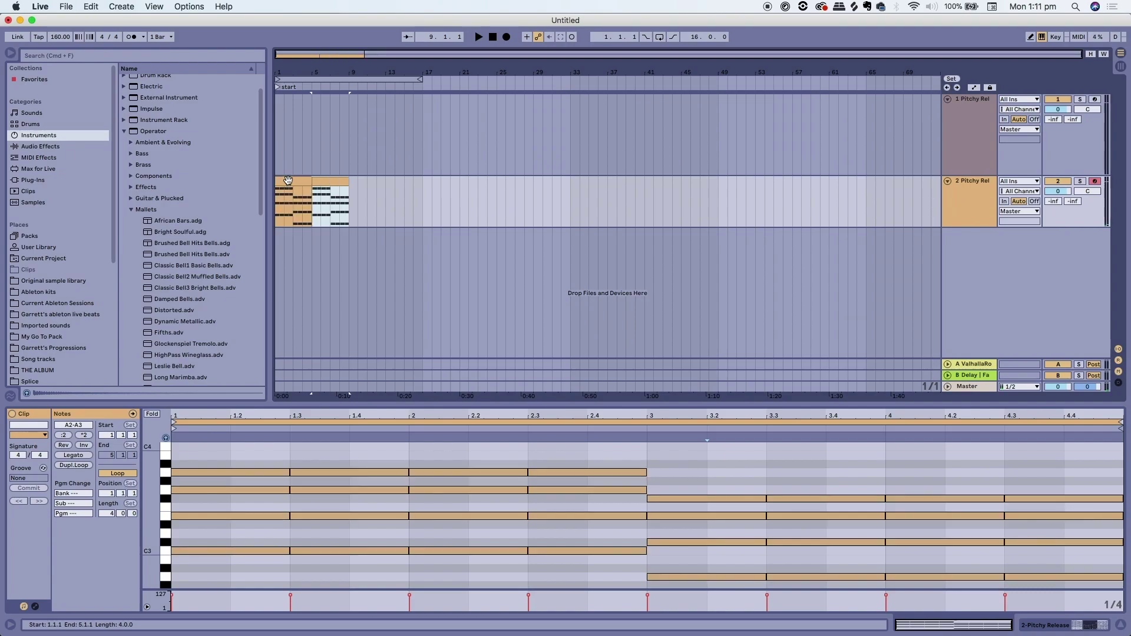
right_click(318, 182)
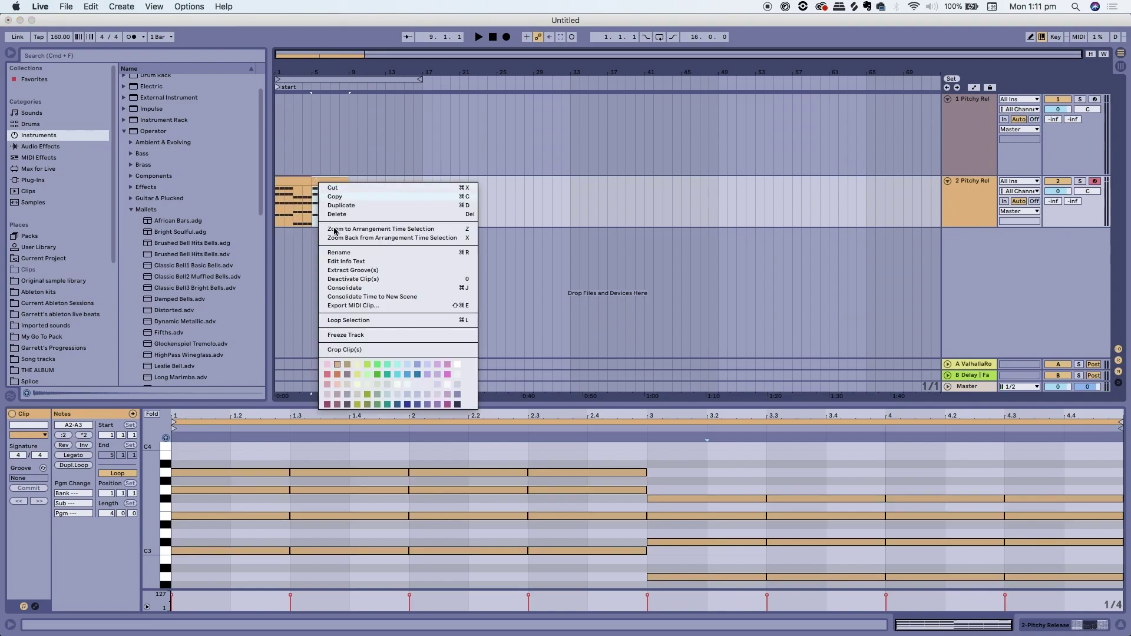
left_click(335, 205)
key("super+d")
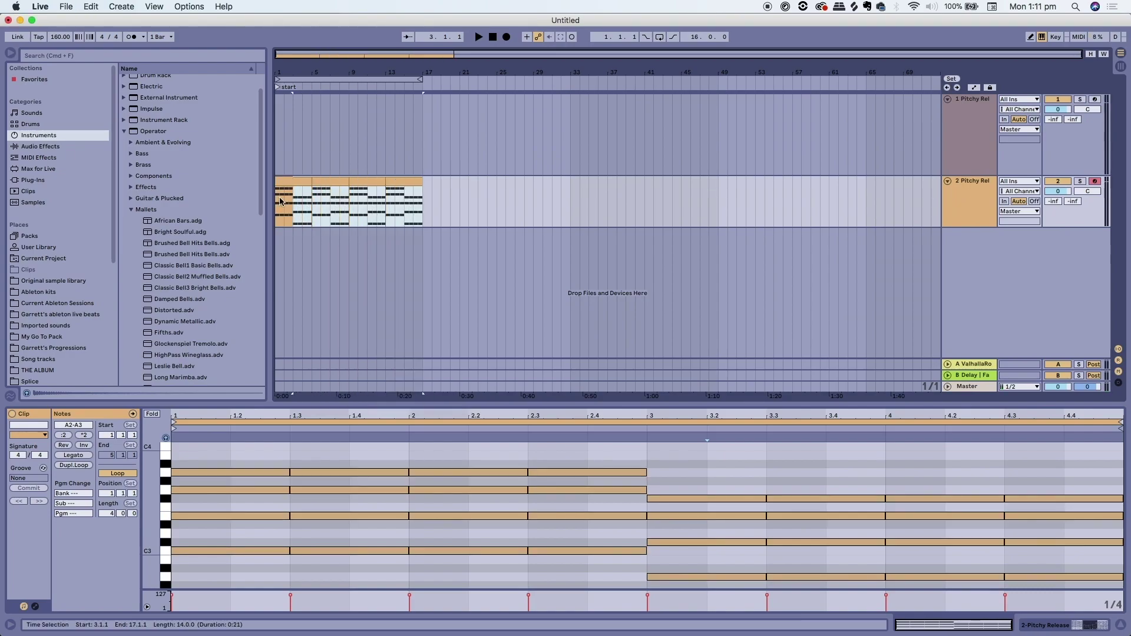
key("super+j")
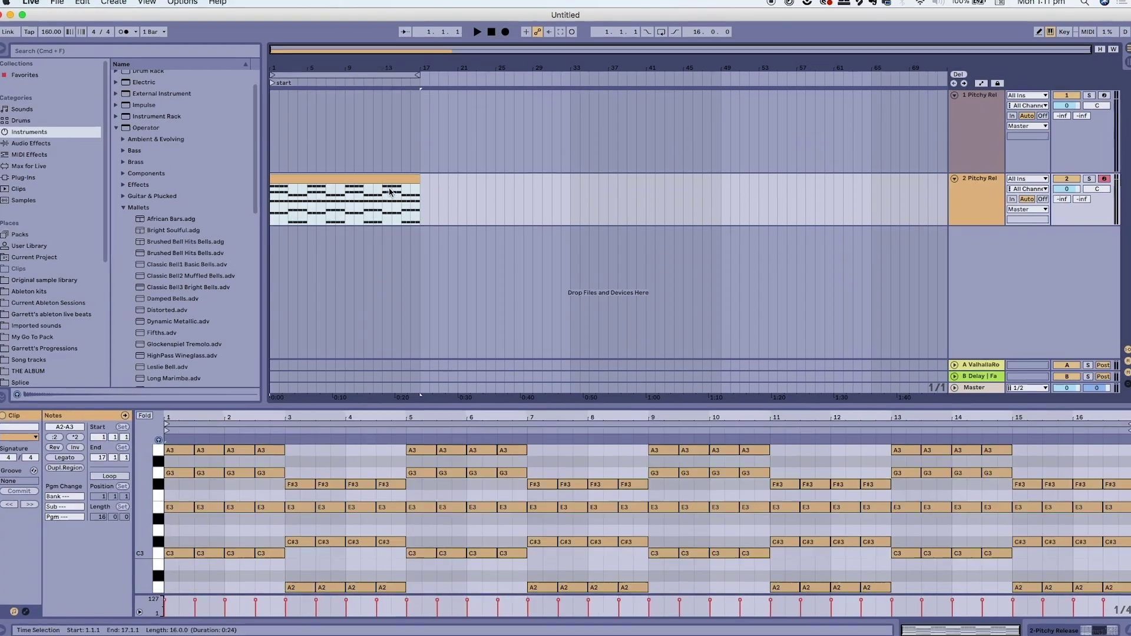
Place a copy of the 16-bar clip right after it and select both clips.
right_click(387, 182)
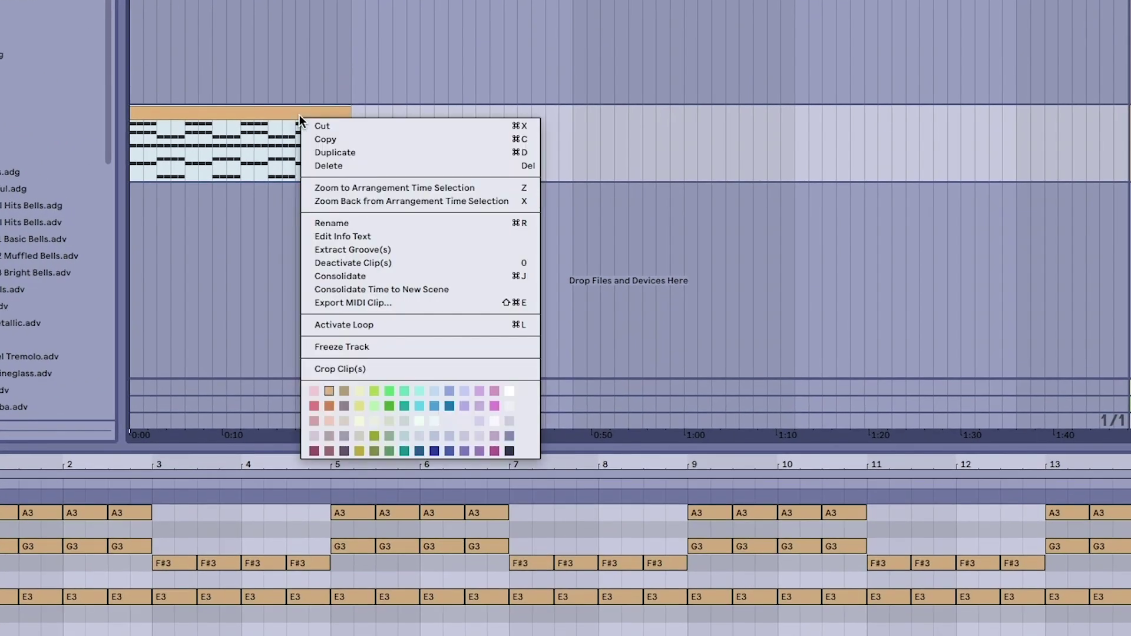
left_click(275, 113)
key("super+d")
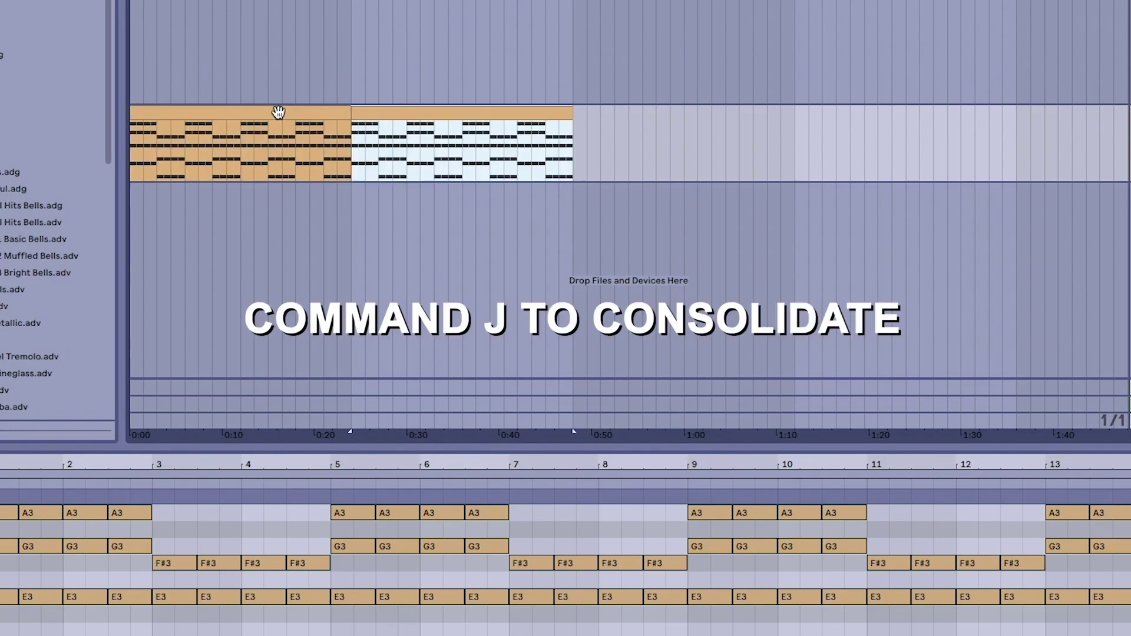
left_click(146, 129, "shift")
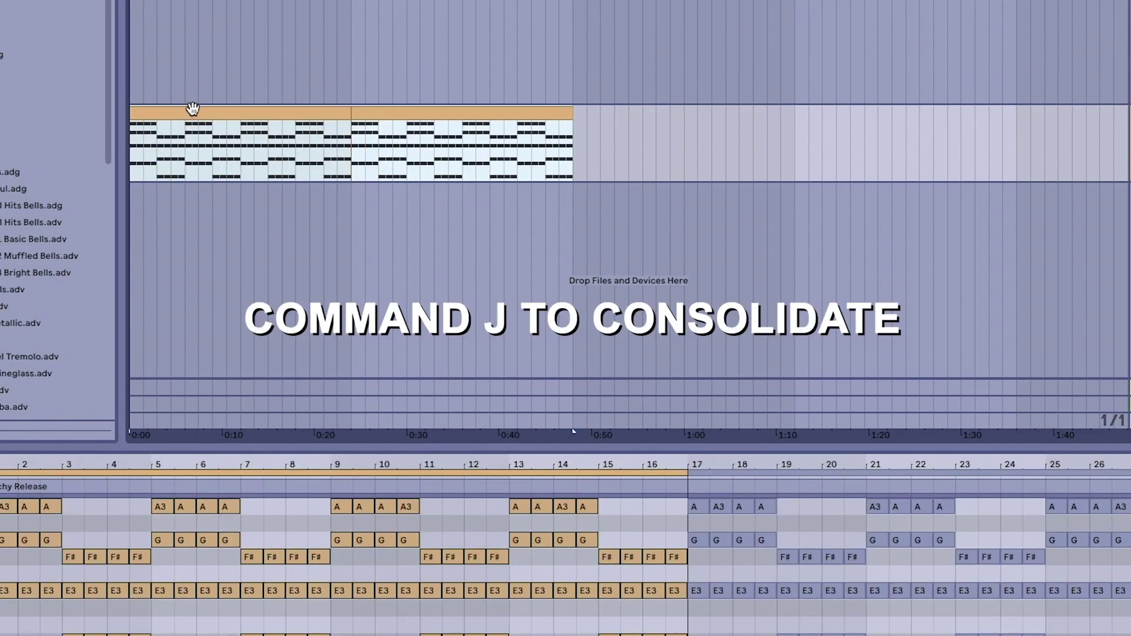
right_click(192, 111)
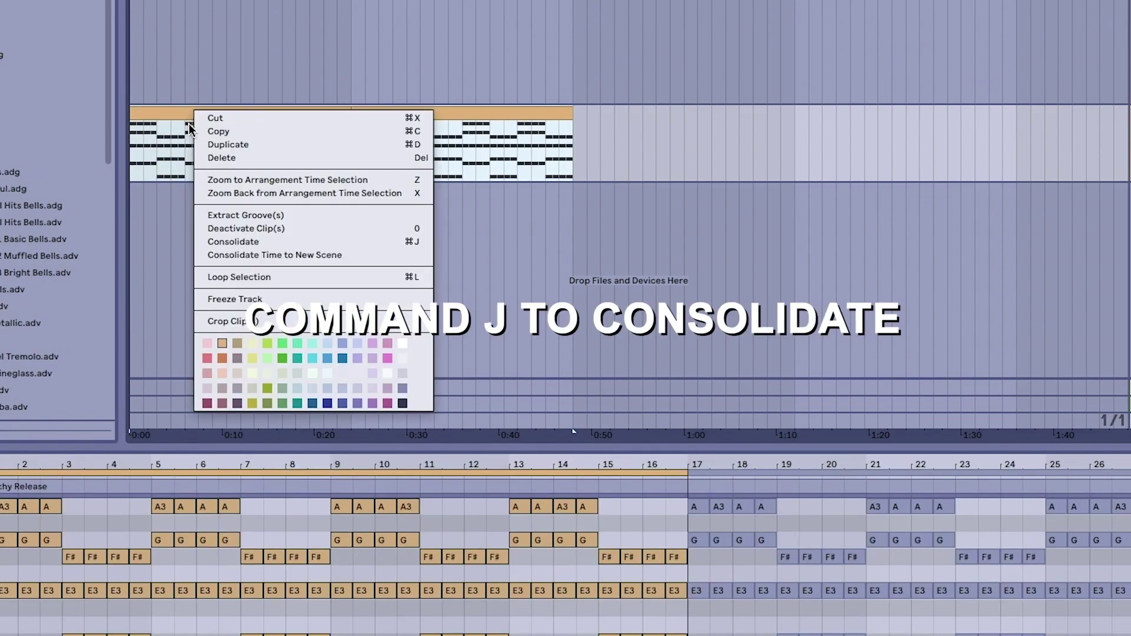
Consolidate both clips into one 32-bar clip and raise the opening chord's velocity to 101.
left_click(221, 242)
left_click_drag(177, 452, 187, 607)
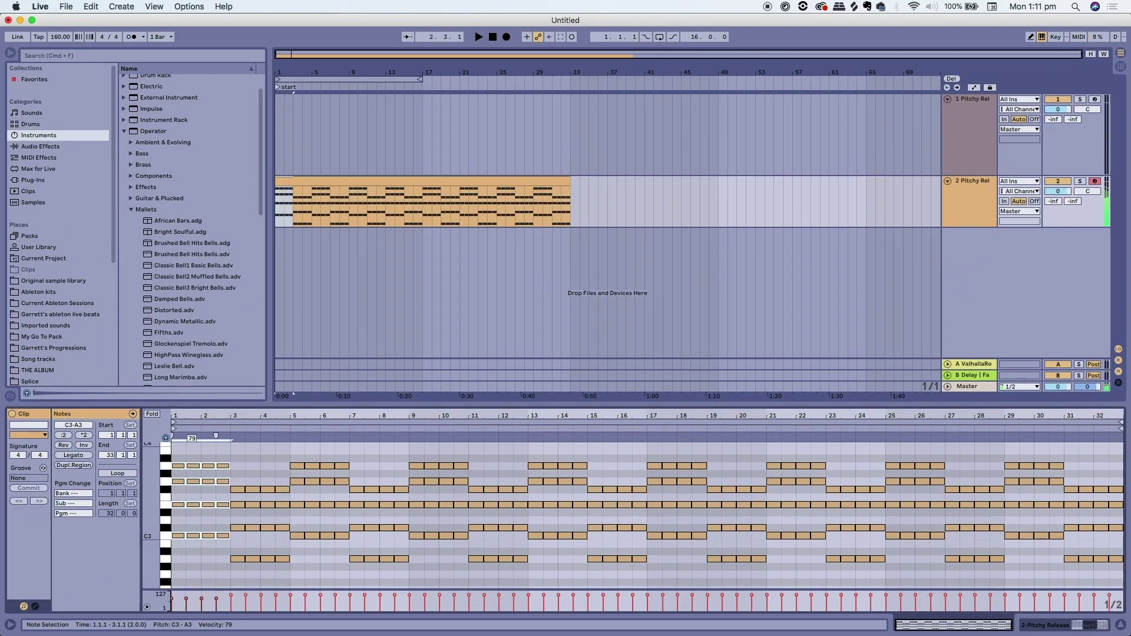
key("space")
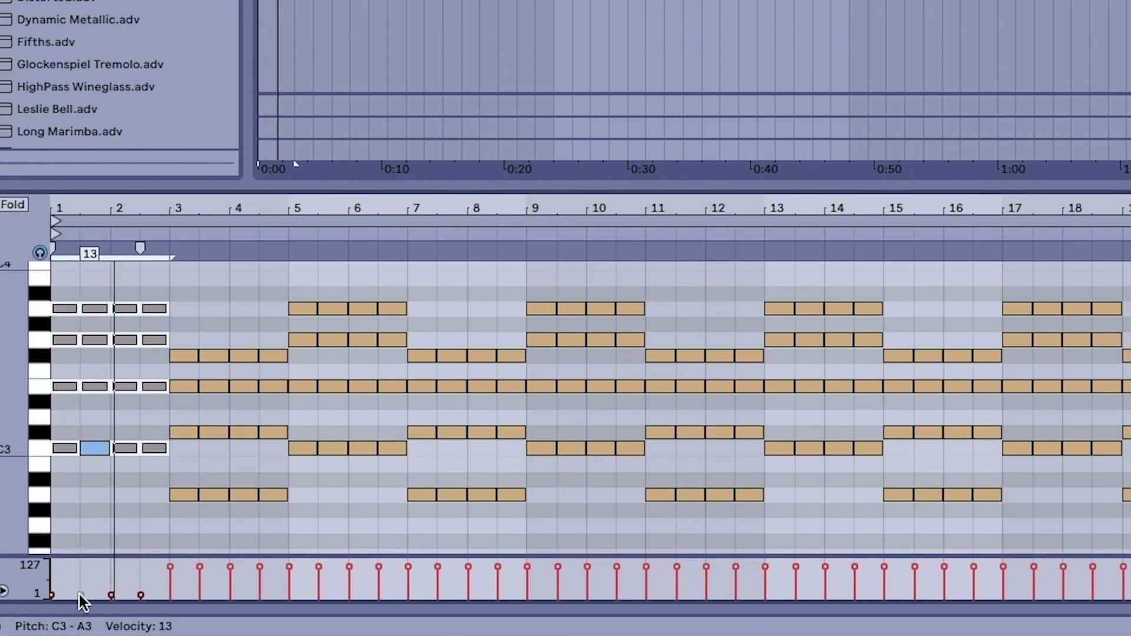
left_click_drag(80, 594, 79, 575)
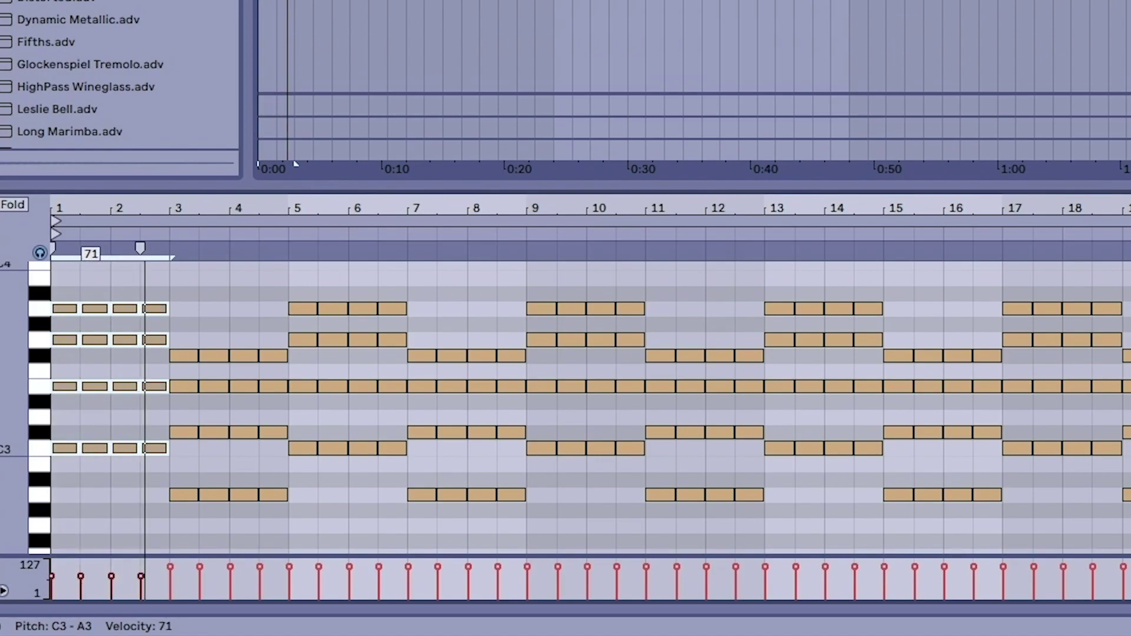
left_click_drag(79, 575, 79, 565)
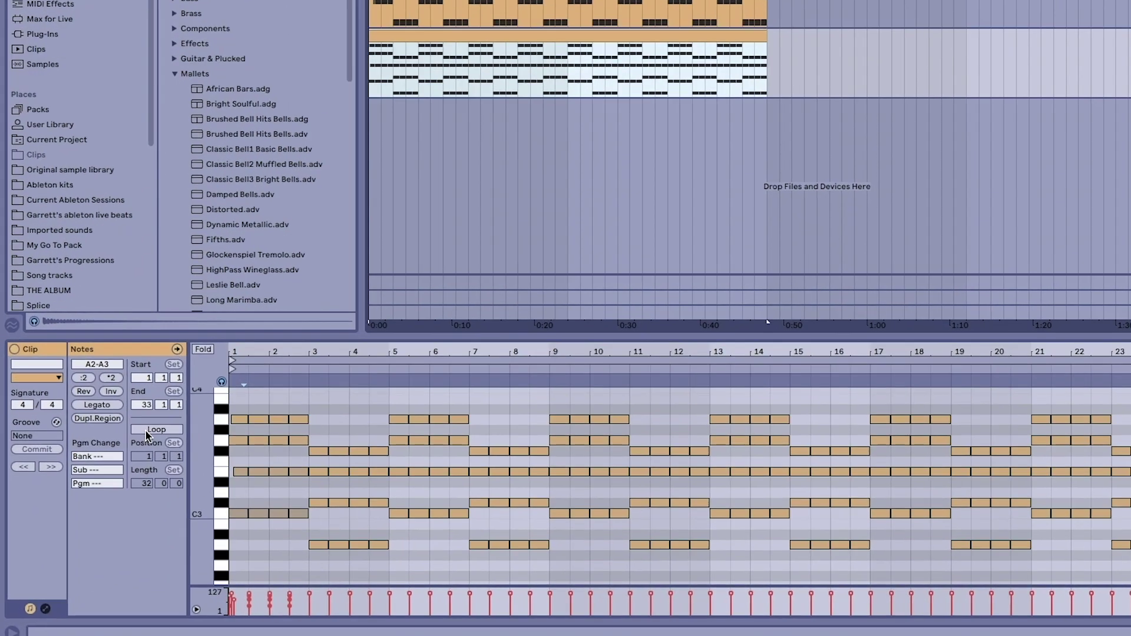
Loop the clip and extend the bar 1–2 chords with Legato up to bar 3.
left_click(110, 474)
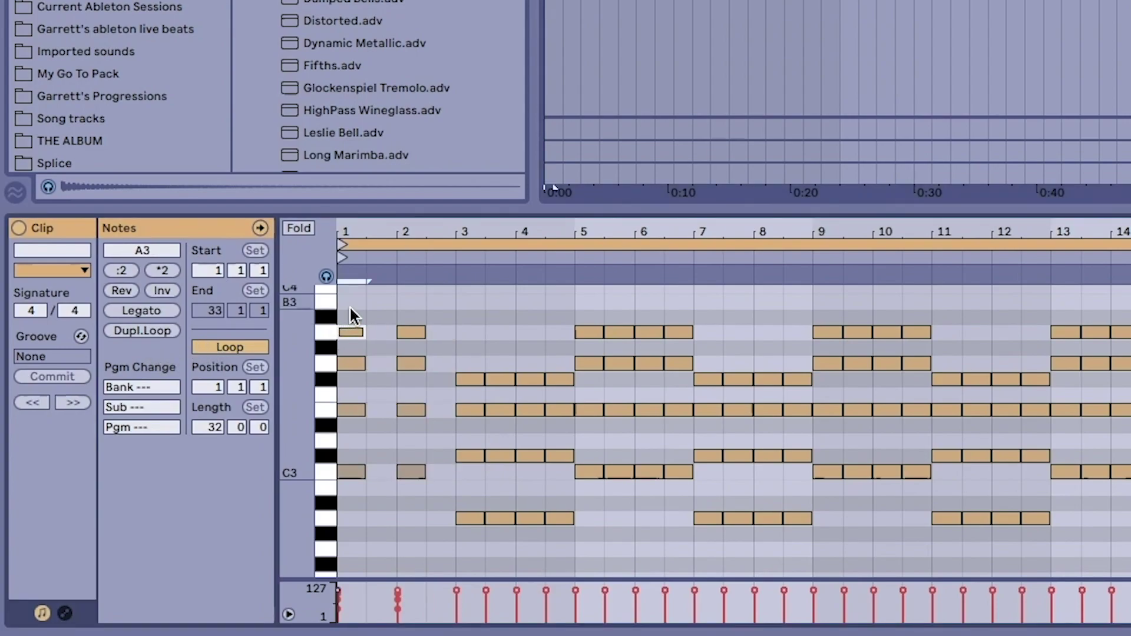
left_click_drag(351, 307, 360, 478)
left_click(148, 313)
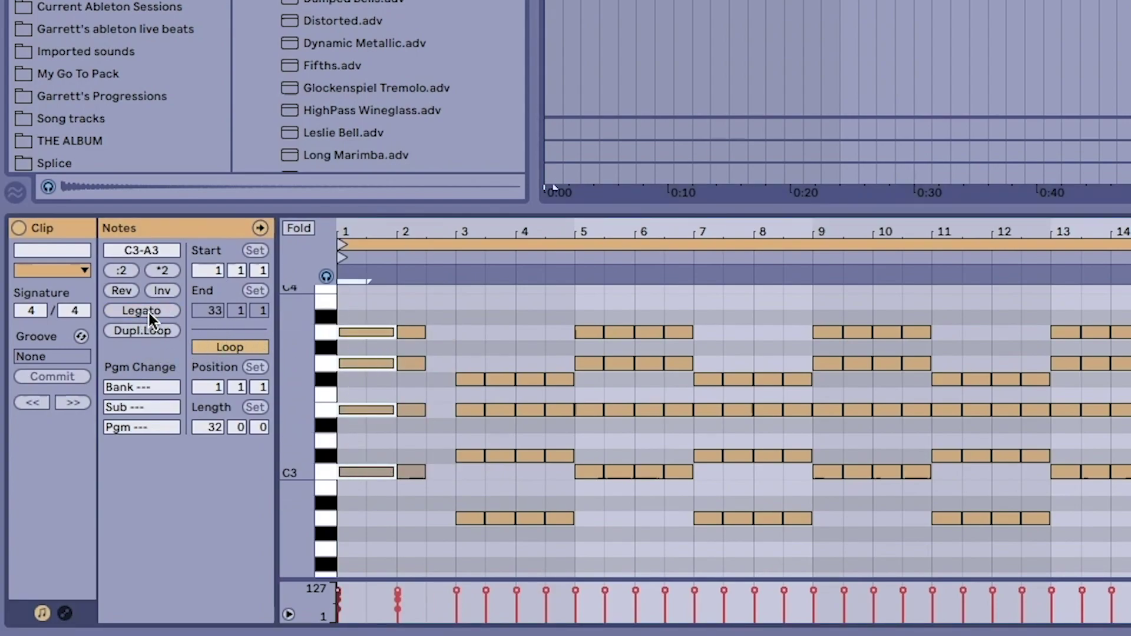
left_click_drag(366, 292, 406, 512)
left_click(156, 310)
left_click(388, 313)
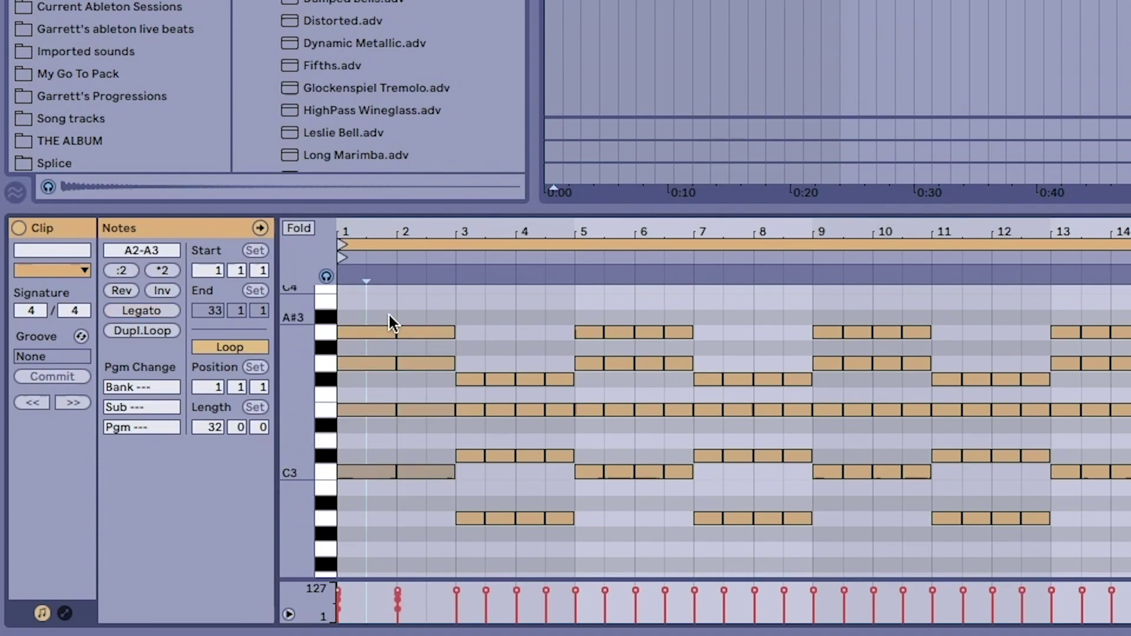
Delete stray notes in bars 3–4, then try reversing and inverting the remaining four notes.
left_click(426, 312)
left_click_drag(475, 345, 532, 429)
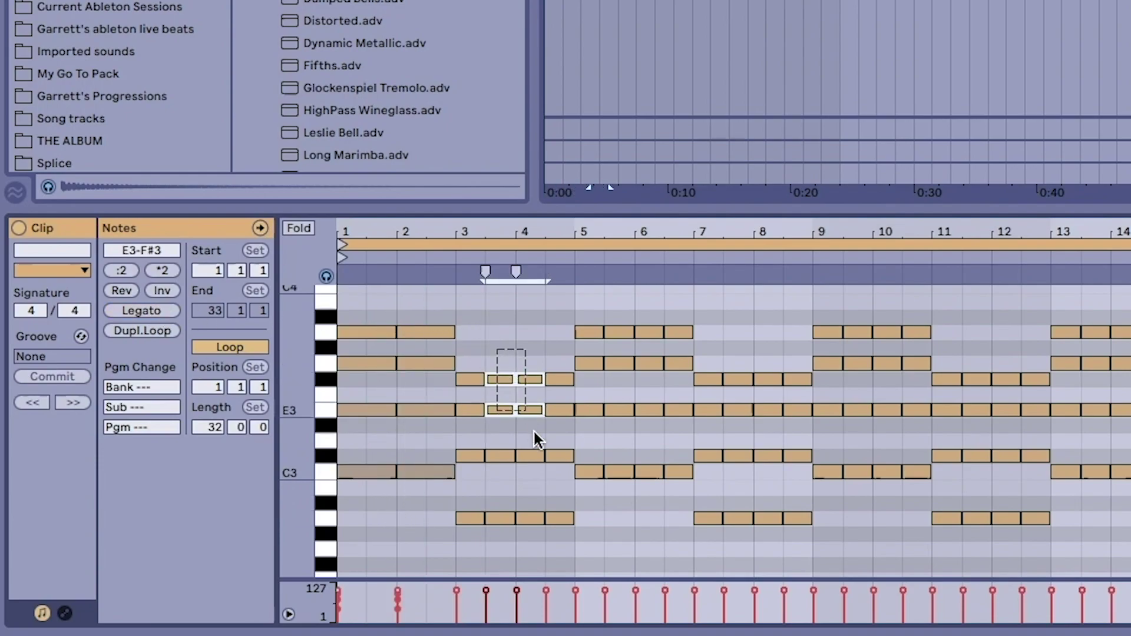
key("Delete")
left_click_drag(546, 342, 468, 571)
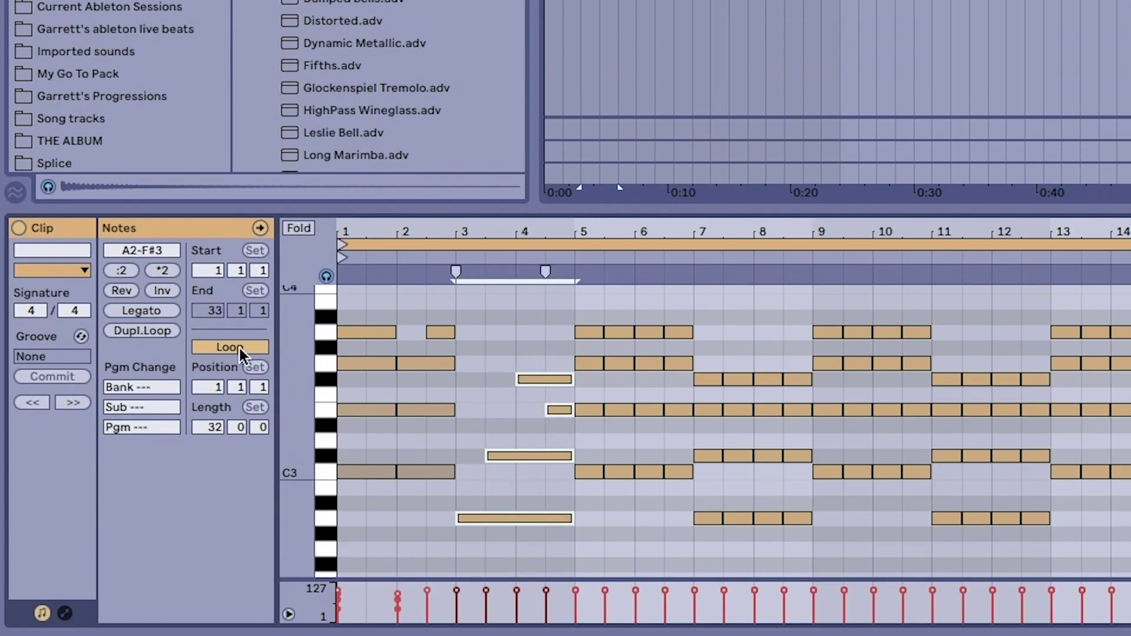
left_click(121, 291)
left_click(133, 289)
left_click(162, 291)
left_click(161, 290)
Halve and double the selected notes' lengths so they end at bar 5, then try other beats per bar.
left_click(122, 271)
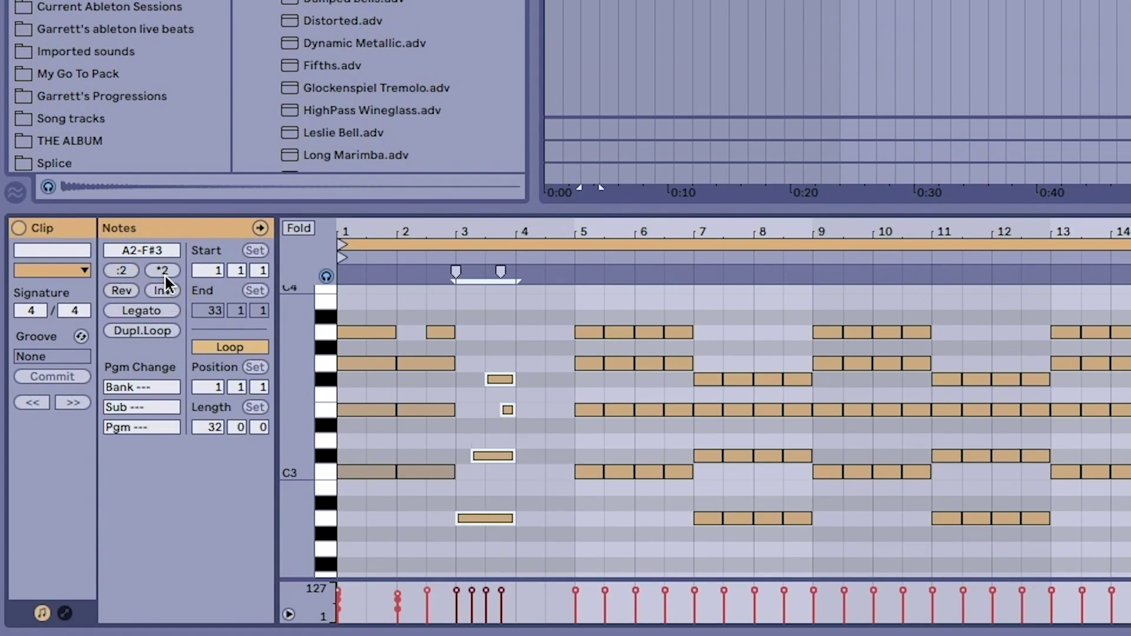
left_click(129, 267)
left_click(154, 271)
left_click(165, 271)
left_click(164, 271)
left_click(133, 271)
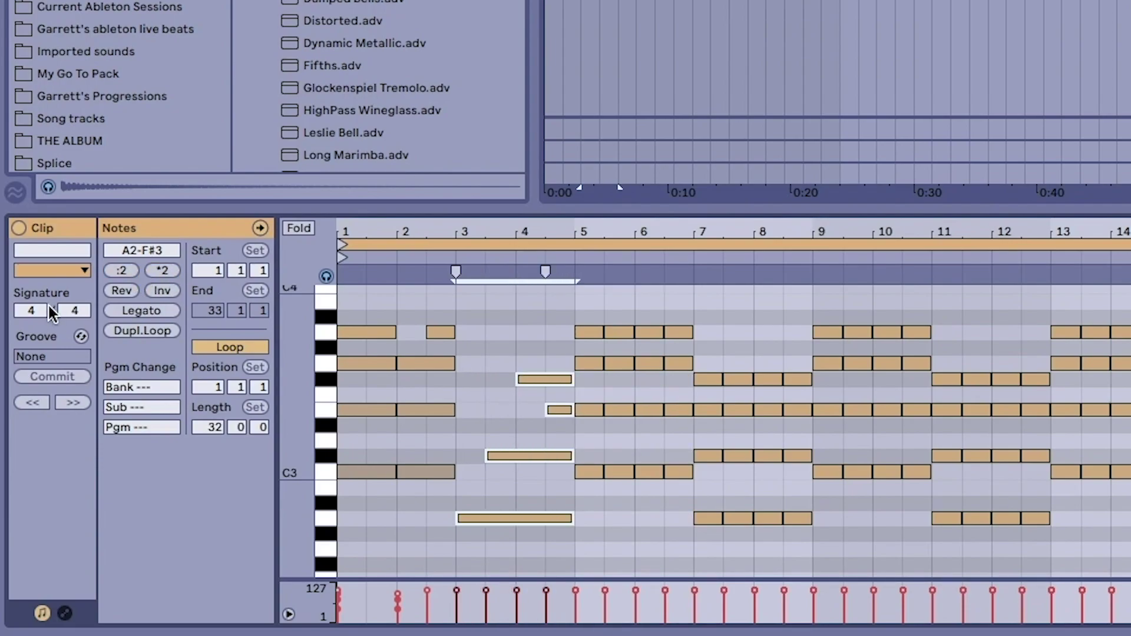
mouse_move(34, 317)
left_mouse_down()
mouse_move(40, 351)
mouse_move(40, 324)
left_mouse_up()
key("ctrl+a")
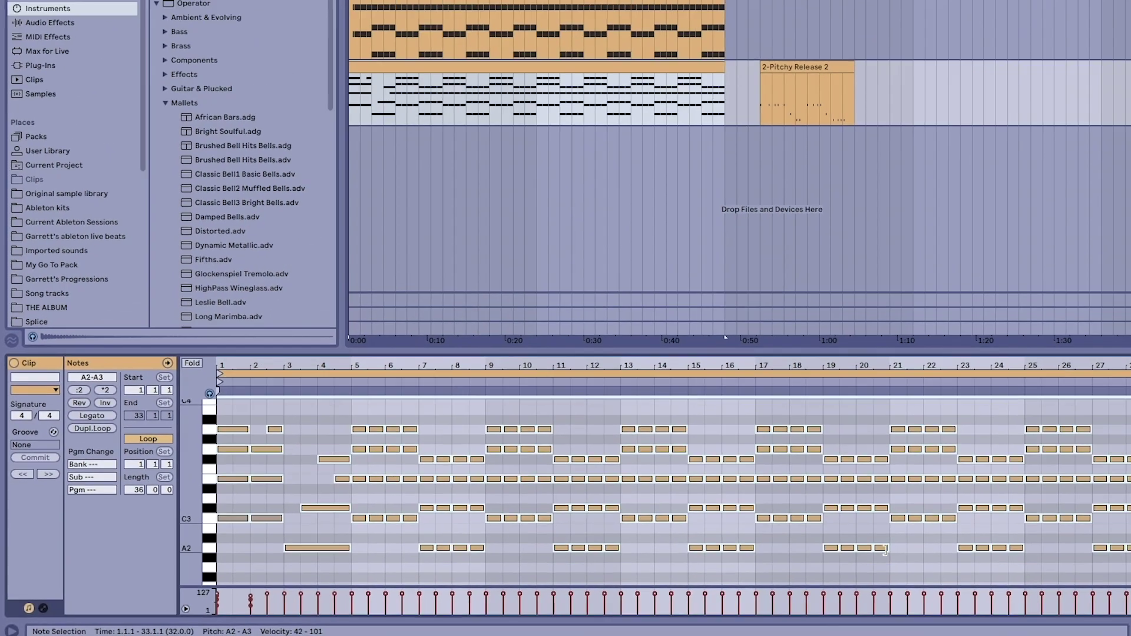
right_click(868, 522)
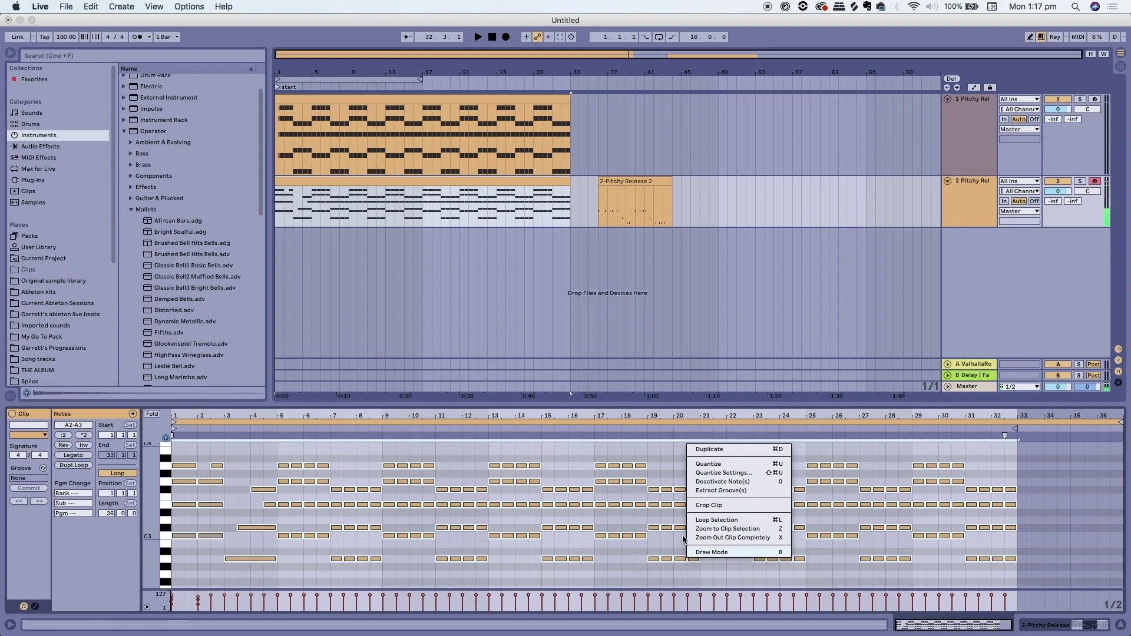
left_click(724, 482)
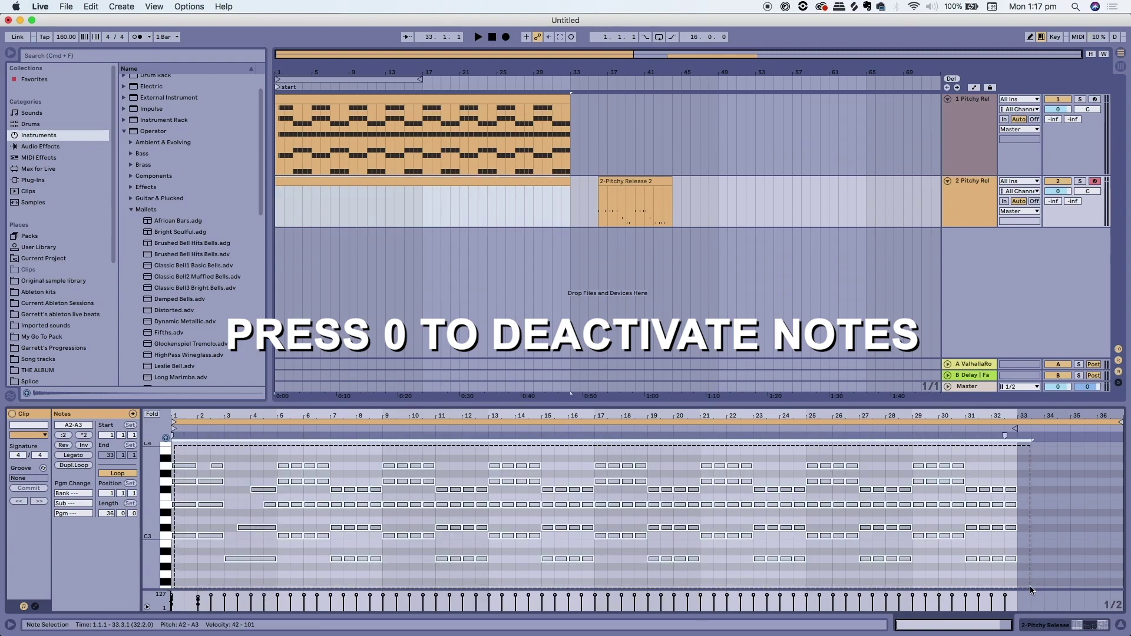
right_click(987, 564)
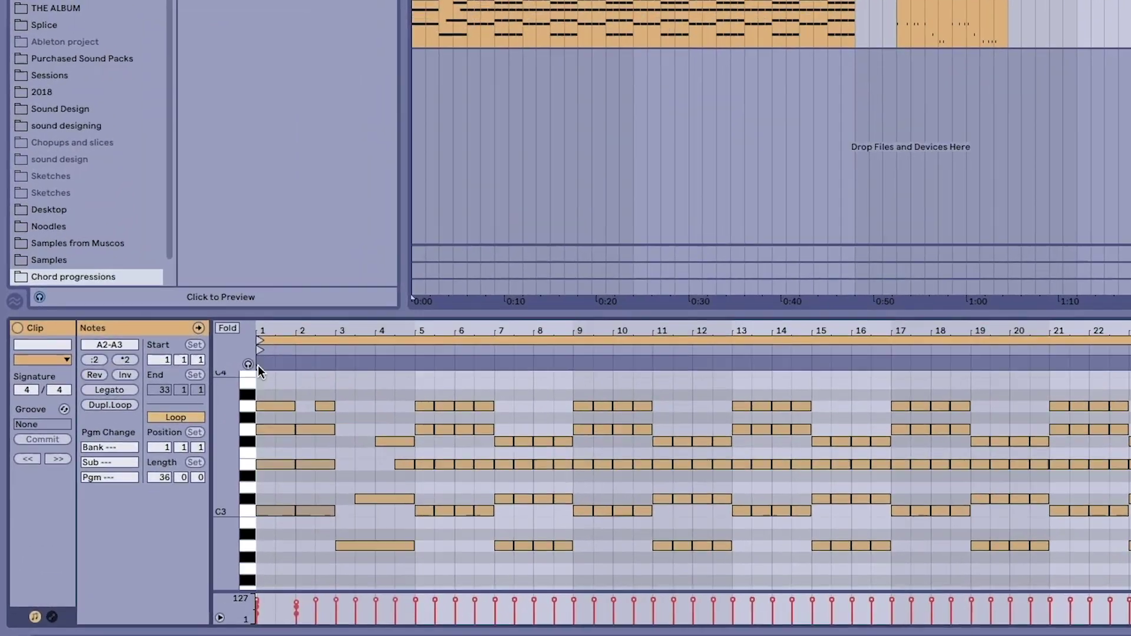
Fold the piano roll to the used pitches and select all notes from A2 to A3.
left_click(224, 328)
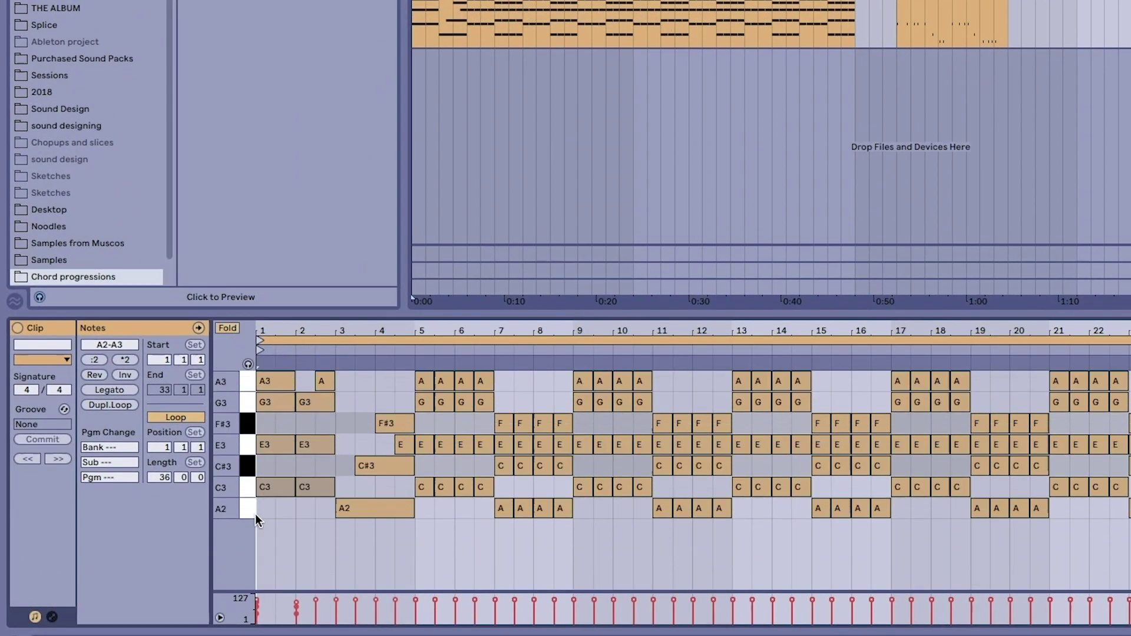
left_click_drag(240, 391, 244, 511)
left_click(224, 328)
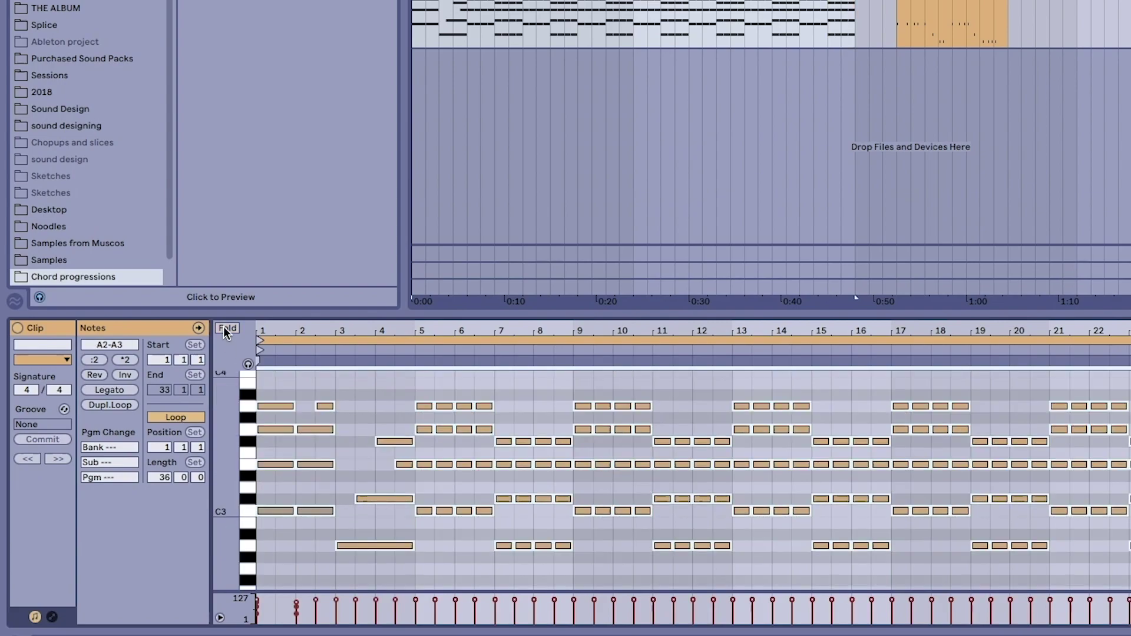
left_click(223, 328)
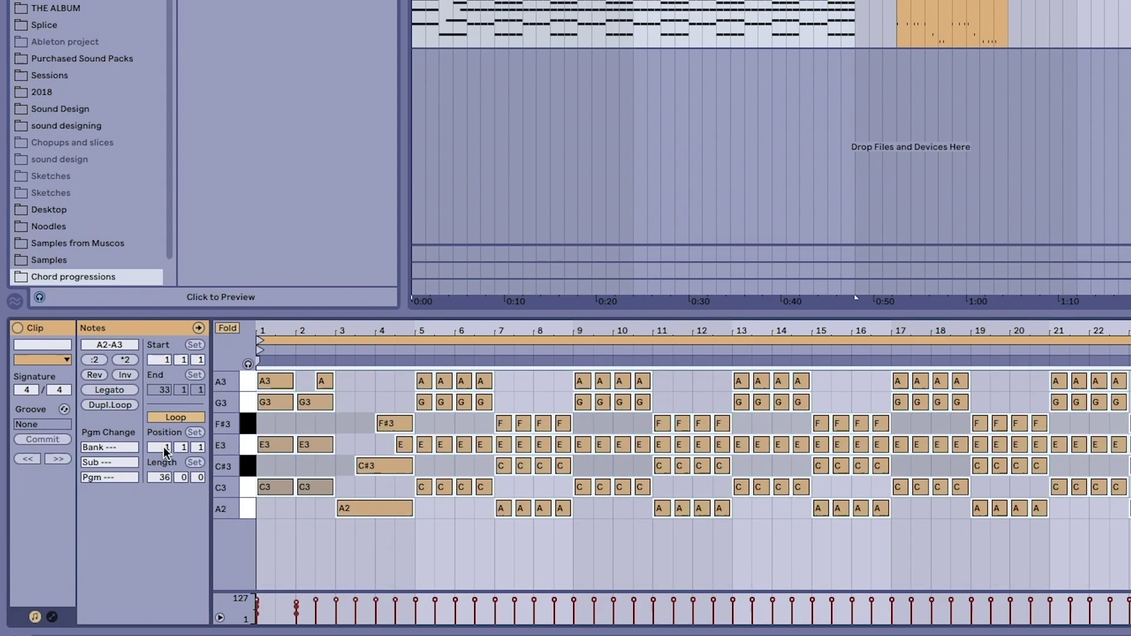
left_click(290, 539)
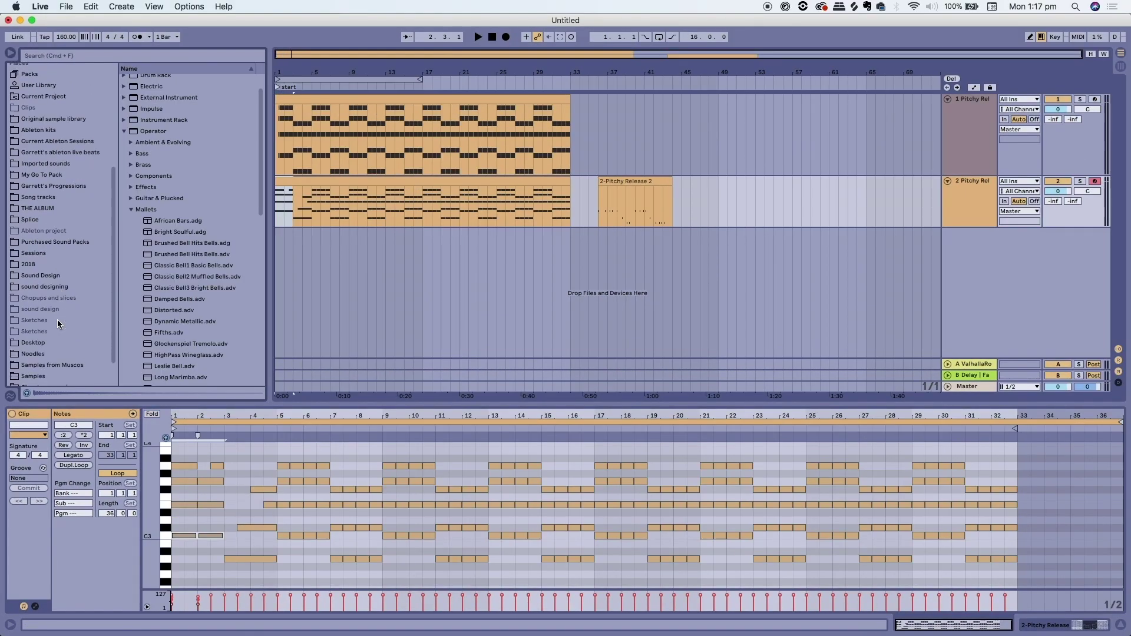
Save track 2's 32-bar chord clip into the browser's Chord progressions folder.
scroll(50, 331, "down", 2)
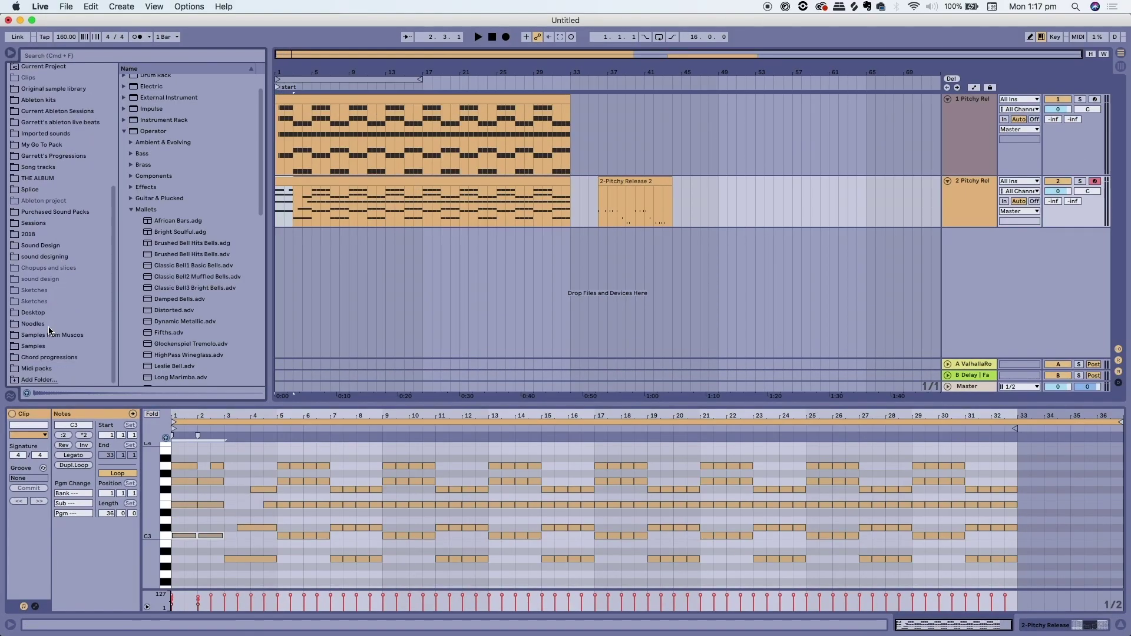
left_click(30, 356)
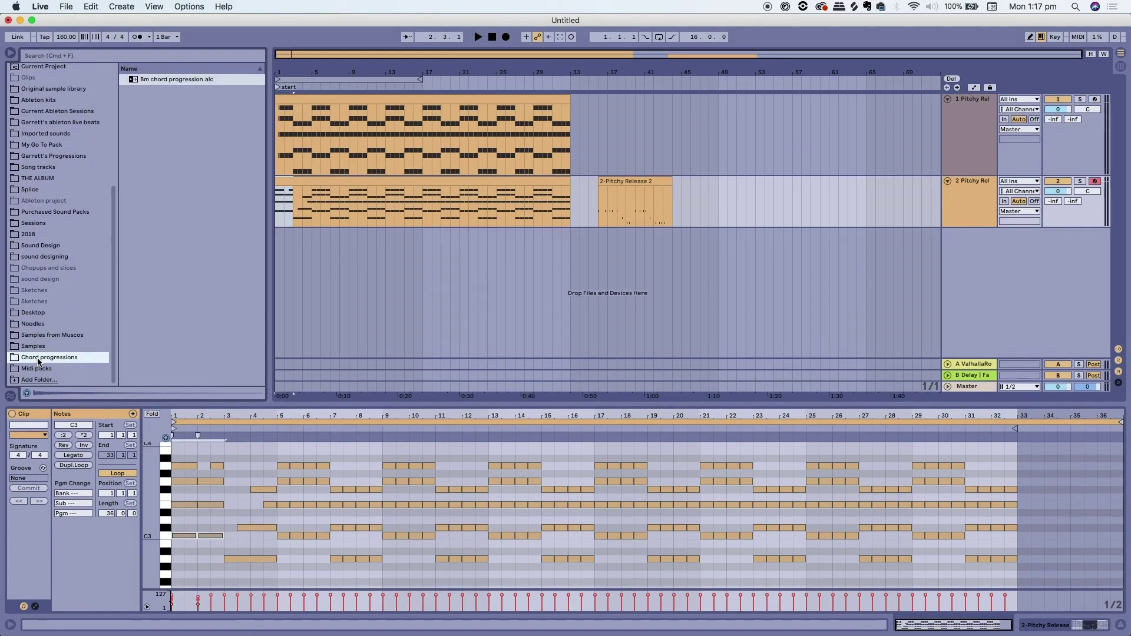
left_click(371, 192)
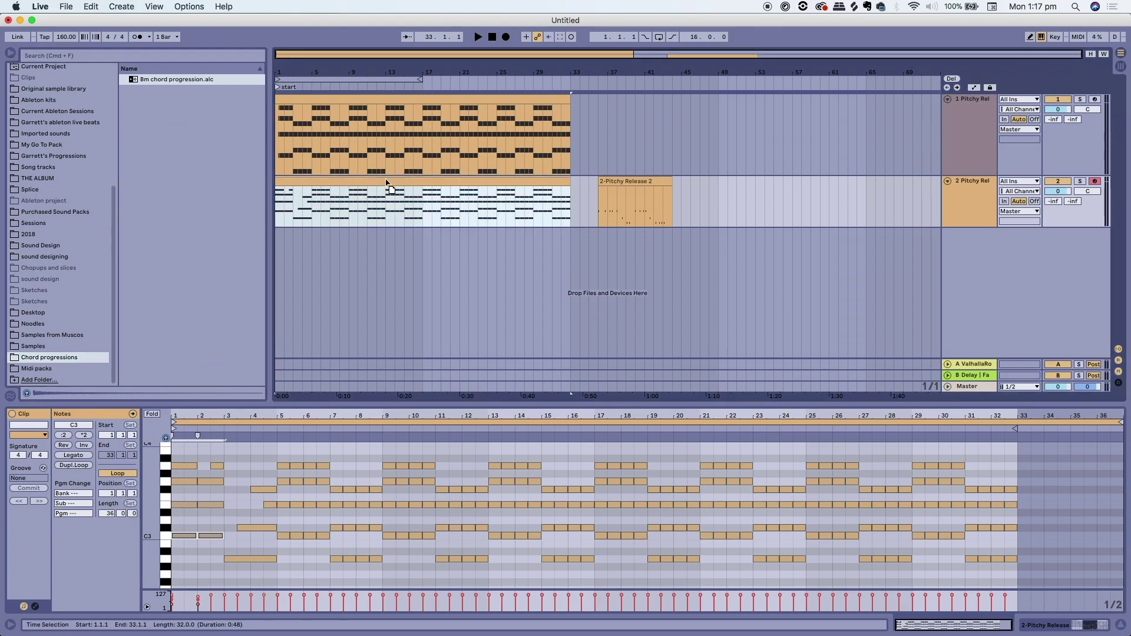
left_click(177, 122)
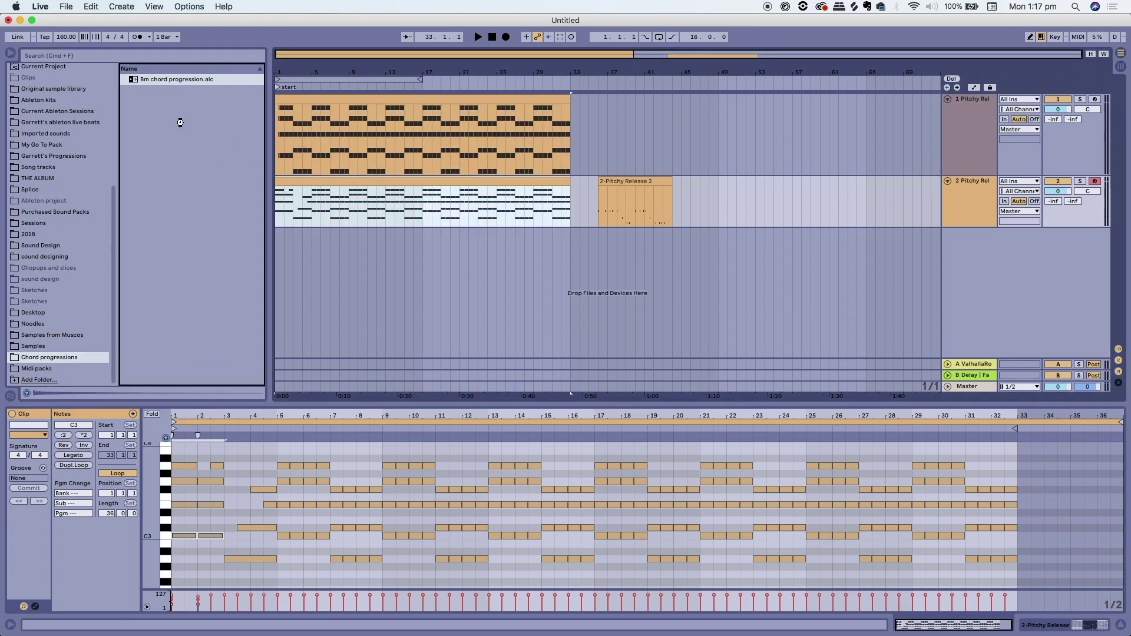
left_click_drag(180, 122, 181, 125)
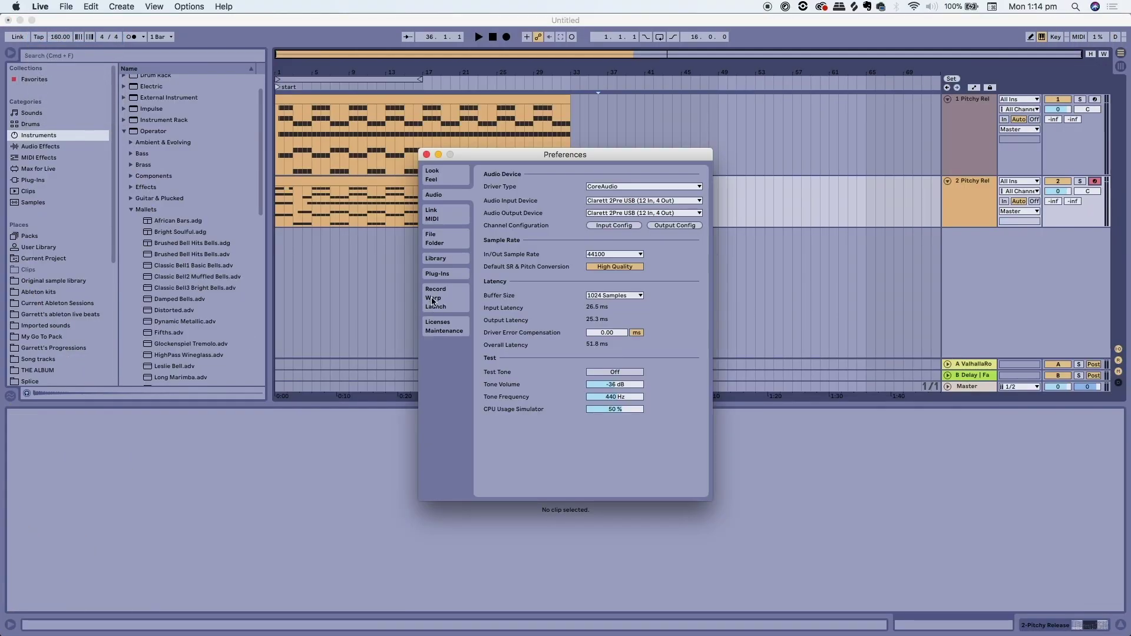
Check the Link/MIDI control surface list without changes, then close Preferences.
left_click(436, 218)
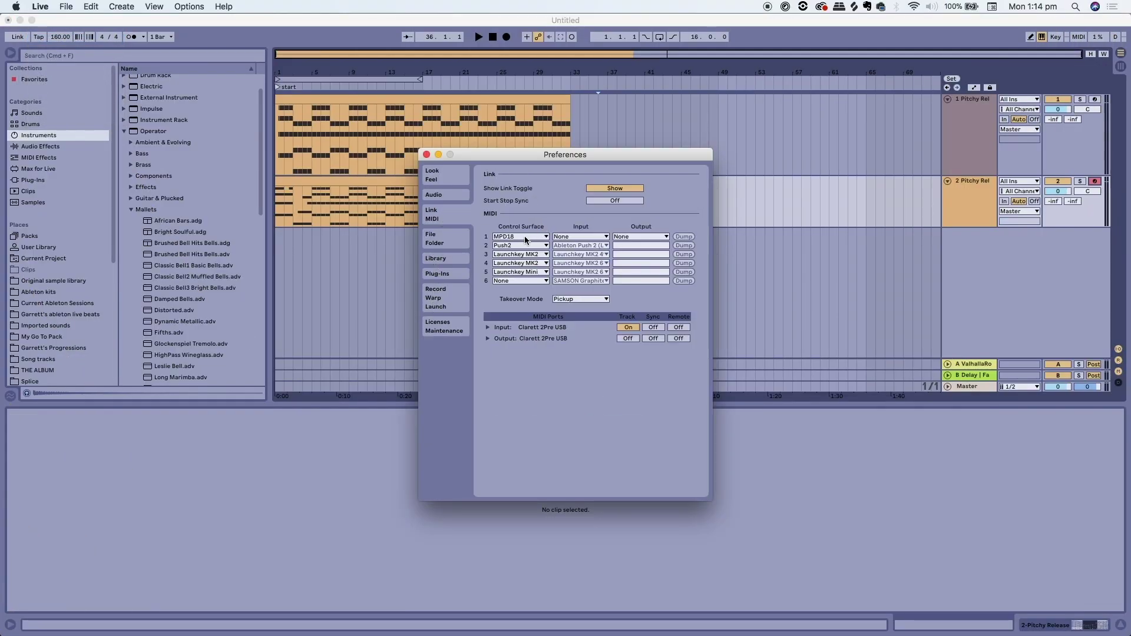
left_click(516, 280)
left_click(516, 283)
left_click(426, 155)
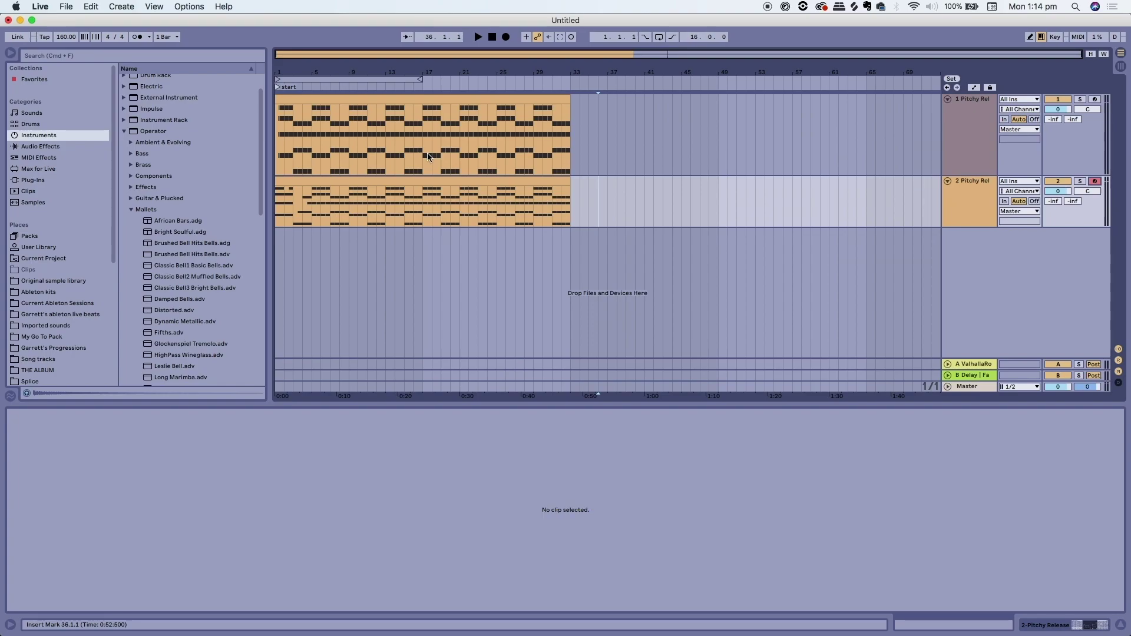
With monitoring Off on track 2, start recording a new Pitchy Release clip from bar 36.
key("shift+Tab")
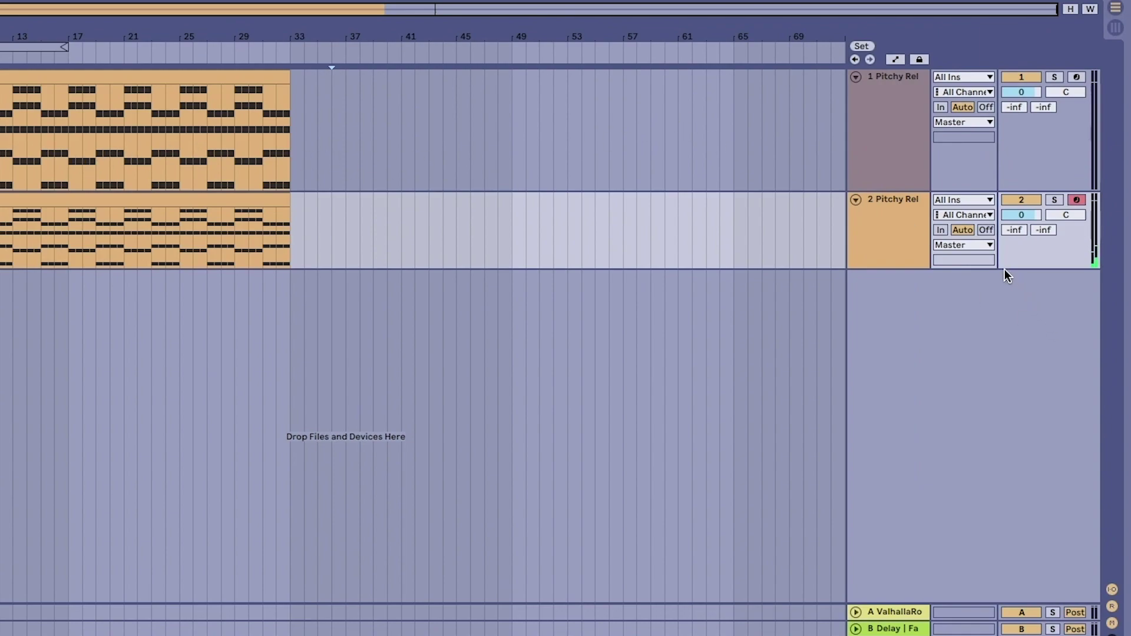
left_click(980, 229)
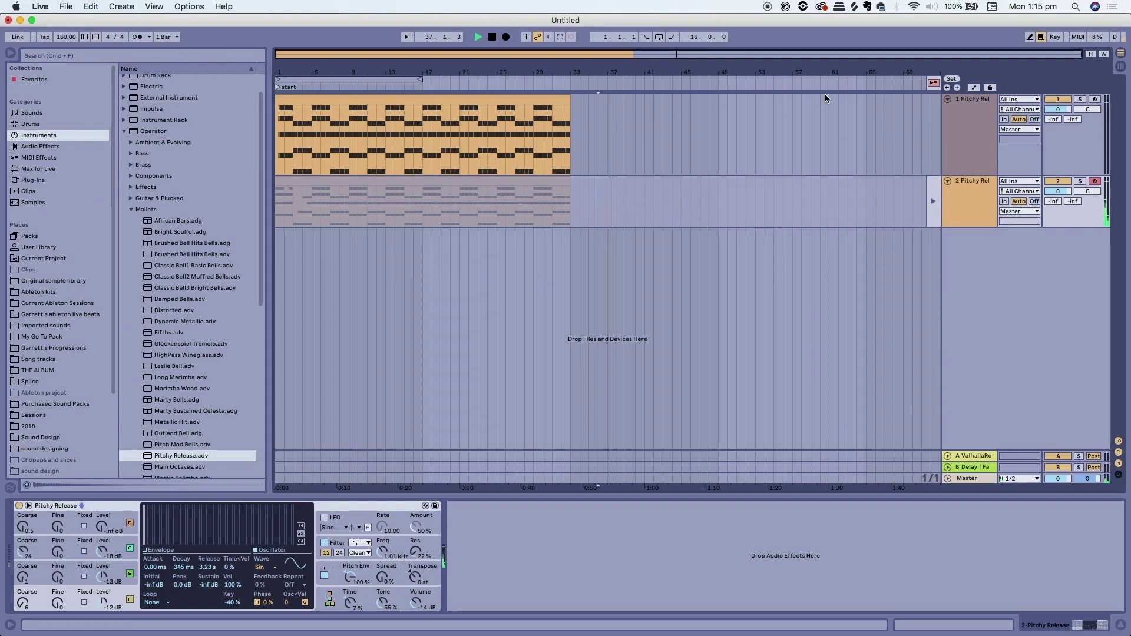
key("space")
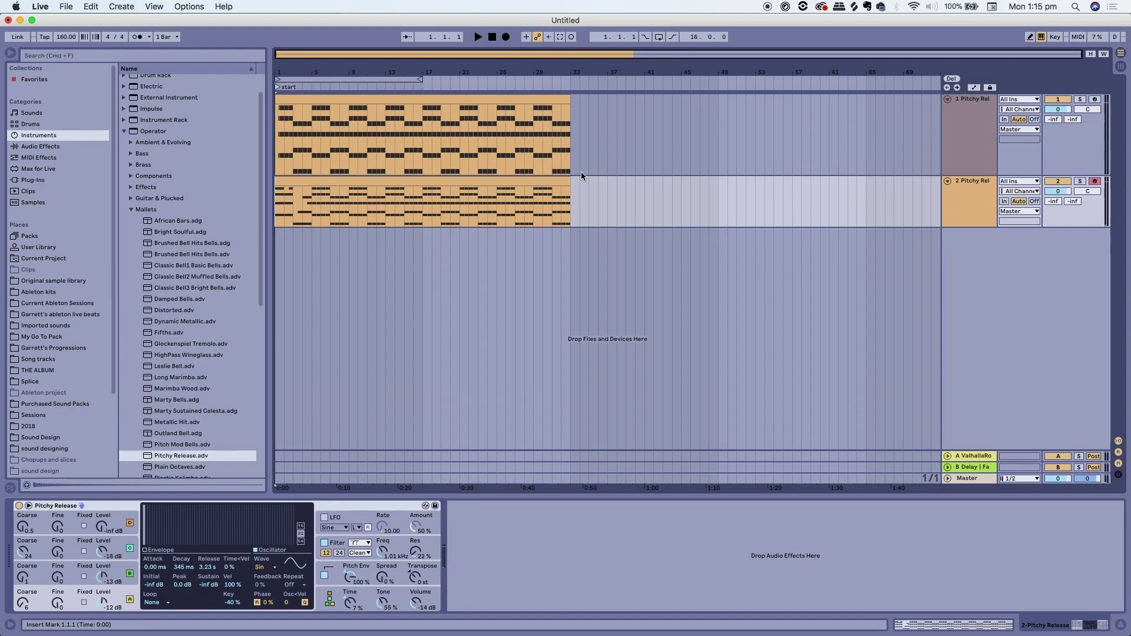
left_click(599, 193)
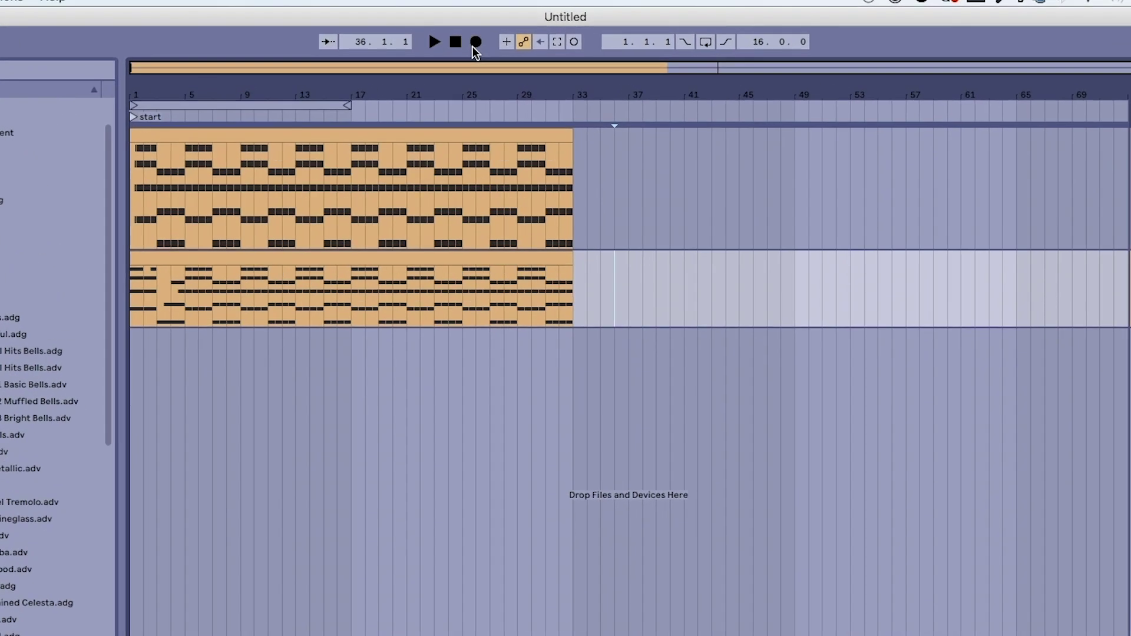
left_click(505, 37)
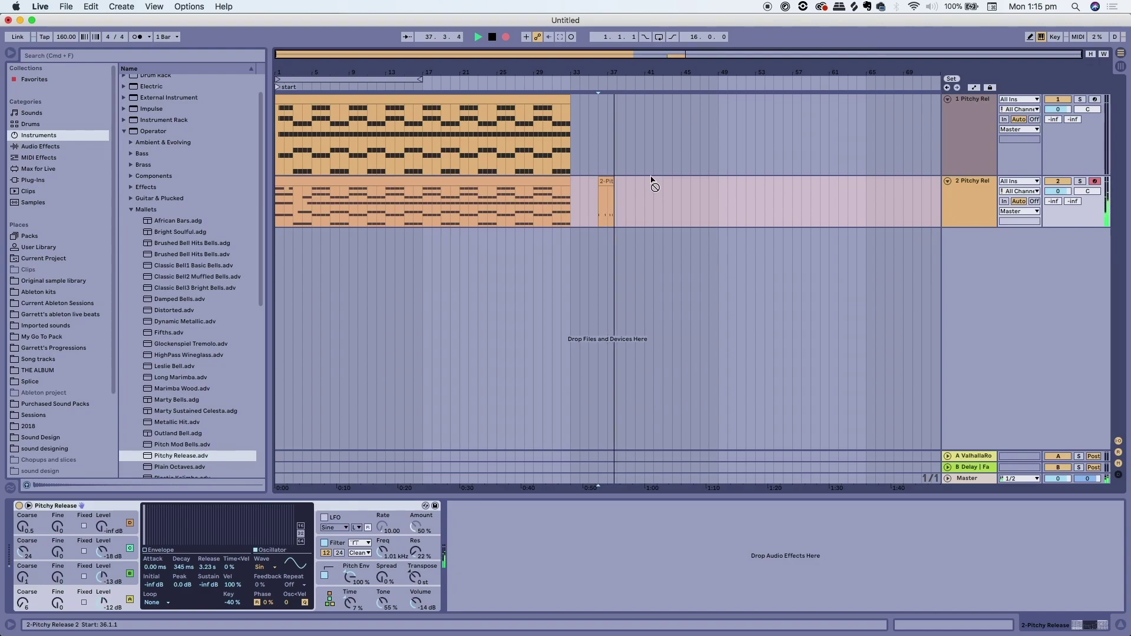
Stop recording and show the 2-Pitchy Release 2 clip's notes in the MIDI editor.
key("space")
left_click(607, 184)
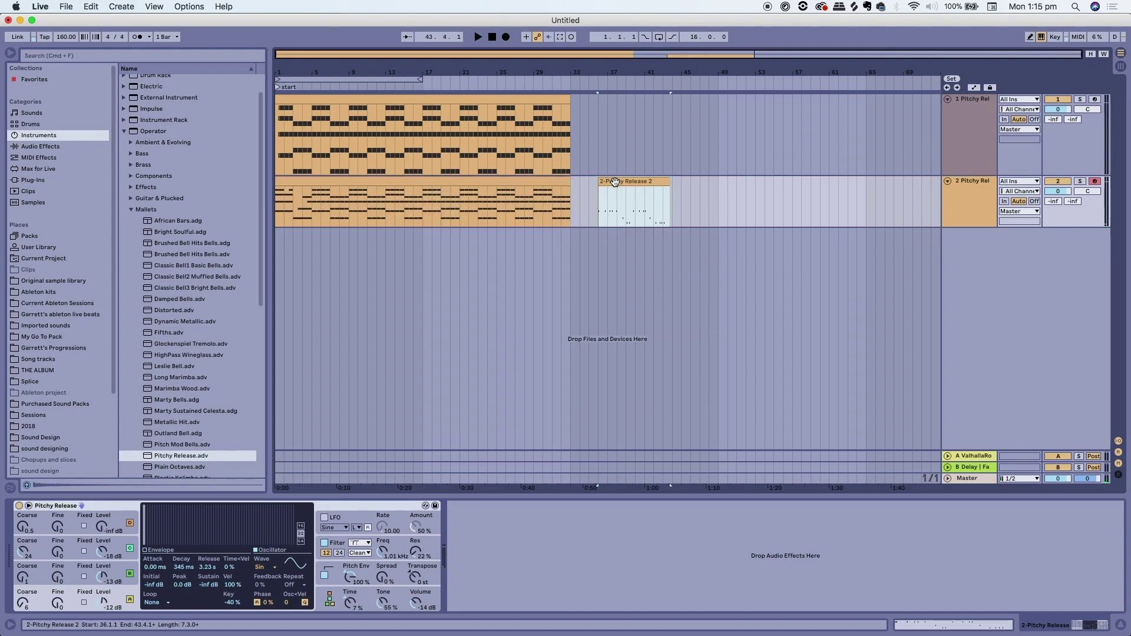
double_click(607, 184)
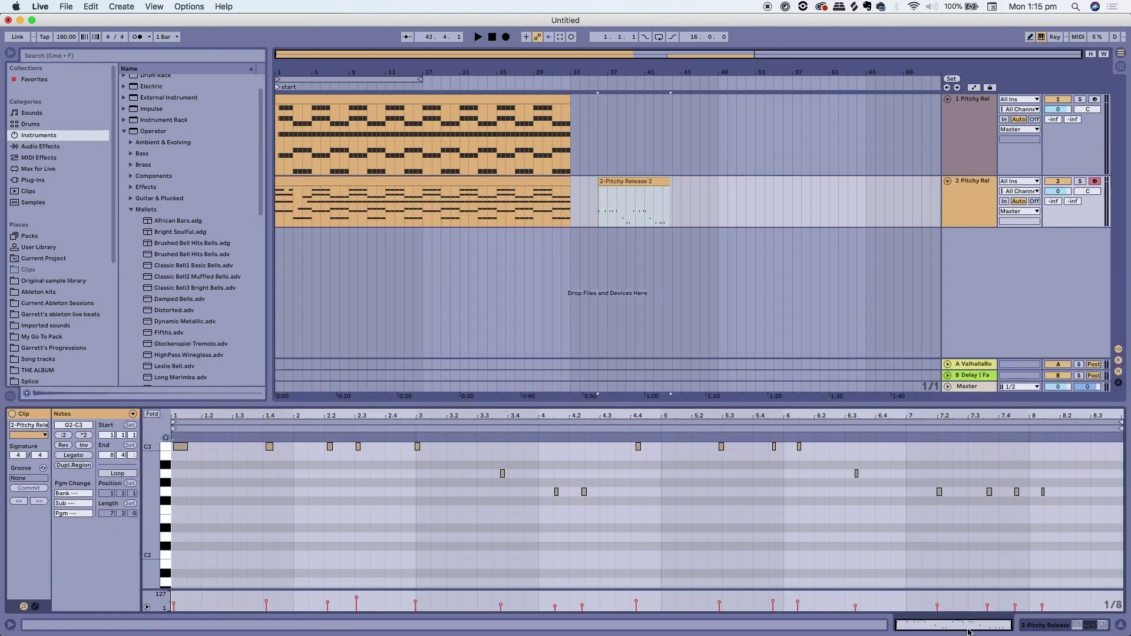
Consolidate the recorded clip into one clip and audition the D#2 note.
left_click(673, 181)
right_click(613, 184)
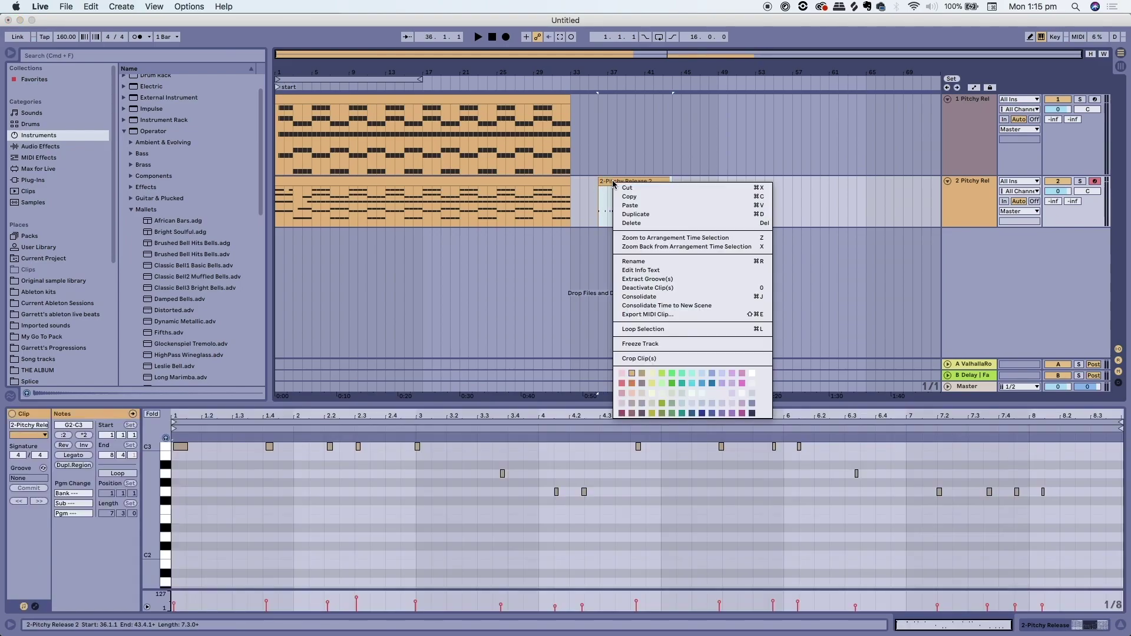
left_click(635, 296)
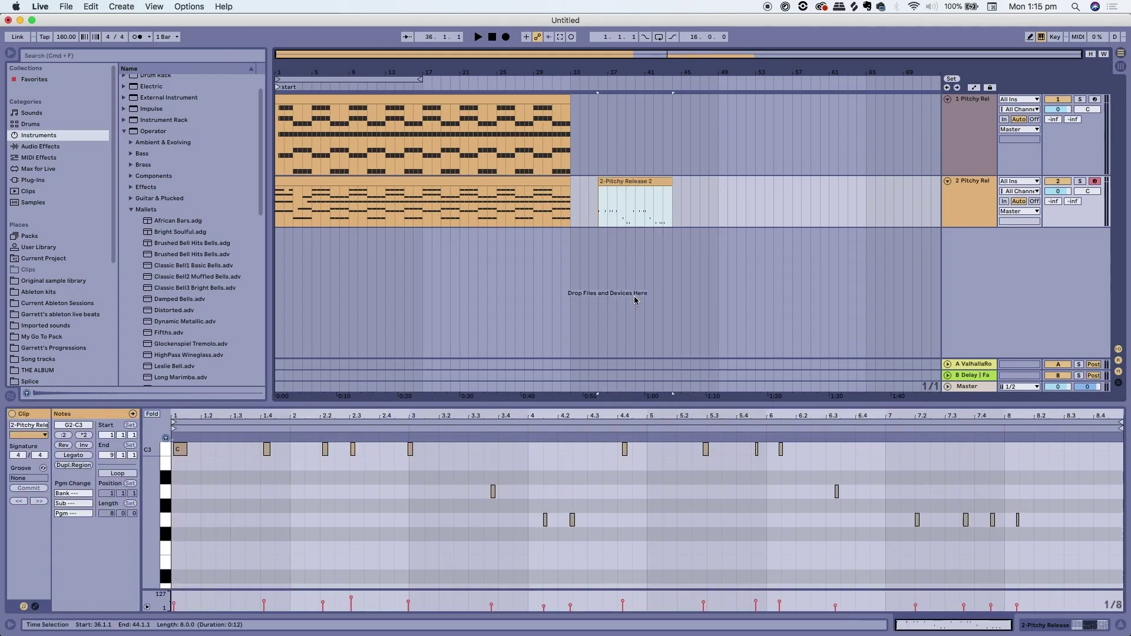
left_click(165, 577)
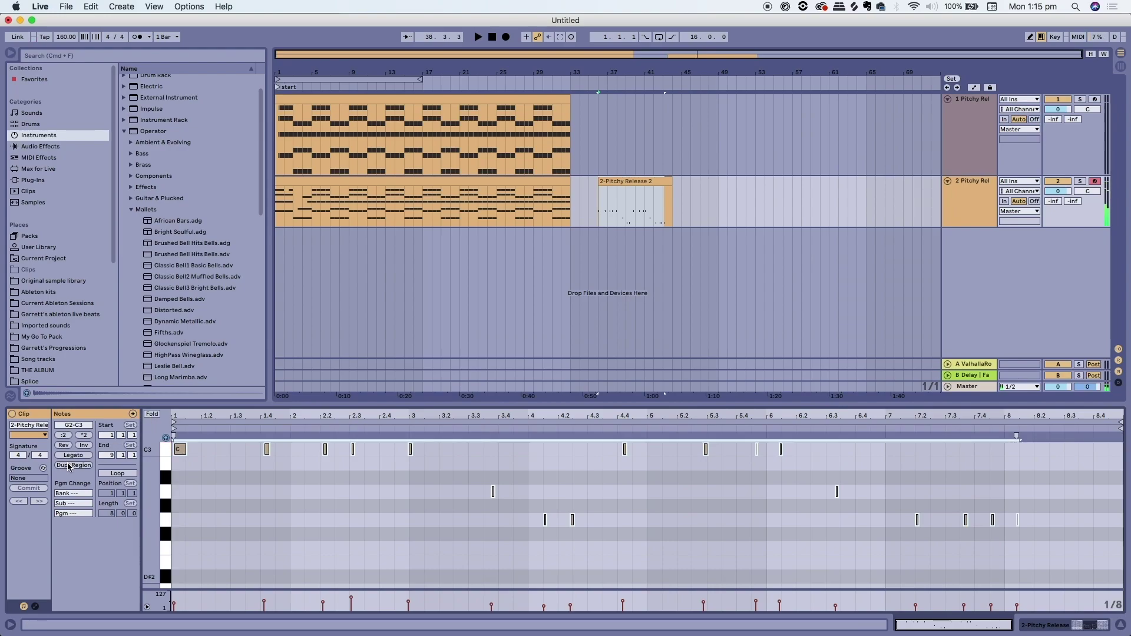
Quantize the recorded notes onto the 1/8 grid and review the Quantize To setting.
right_click(282, 475)
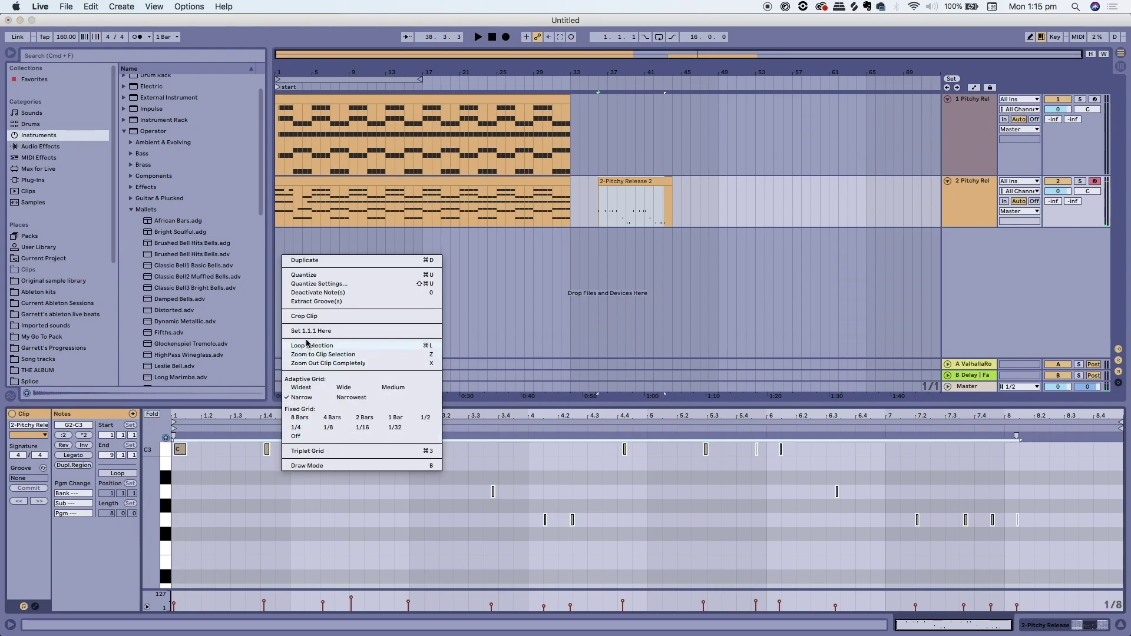
left_click(302, 275)
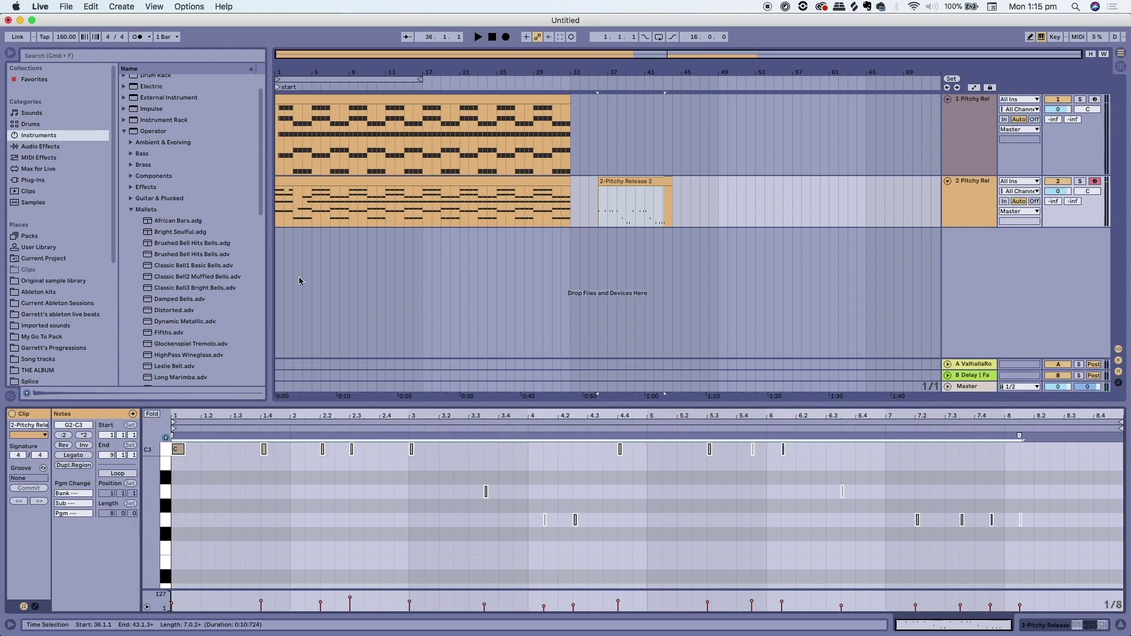
right_click(262, 276)
left_click(288, 306)
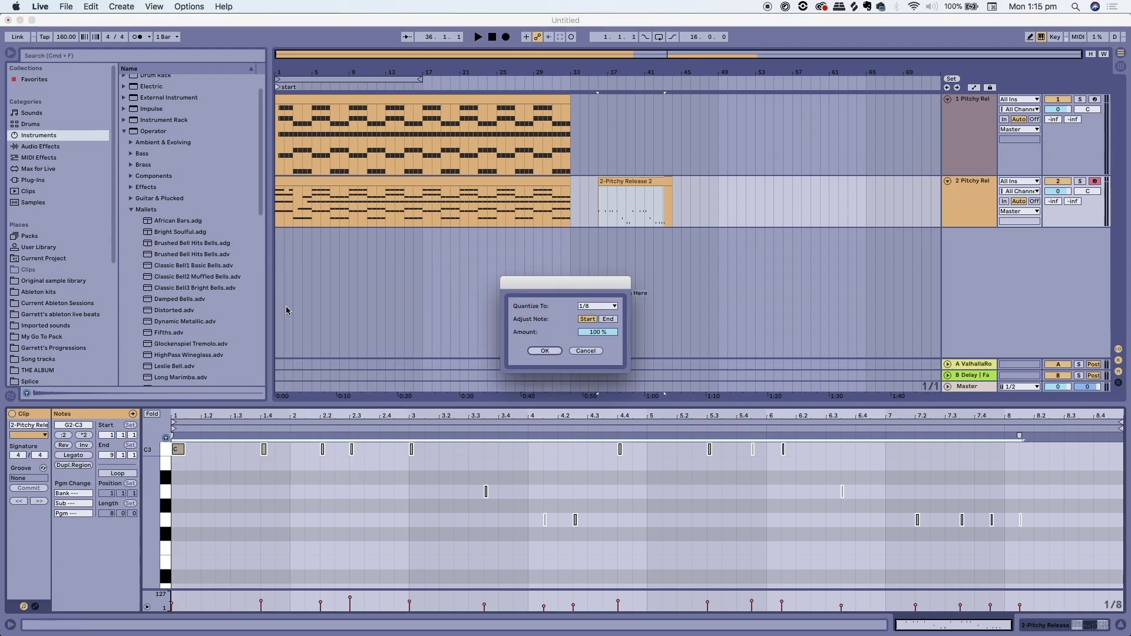
left_click(599, 307)
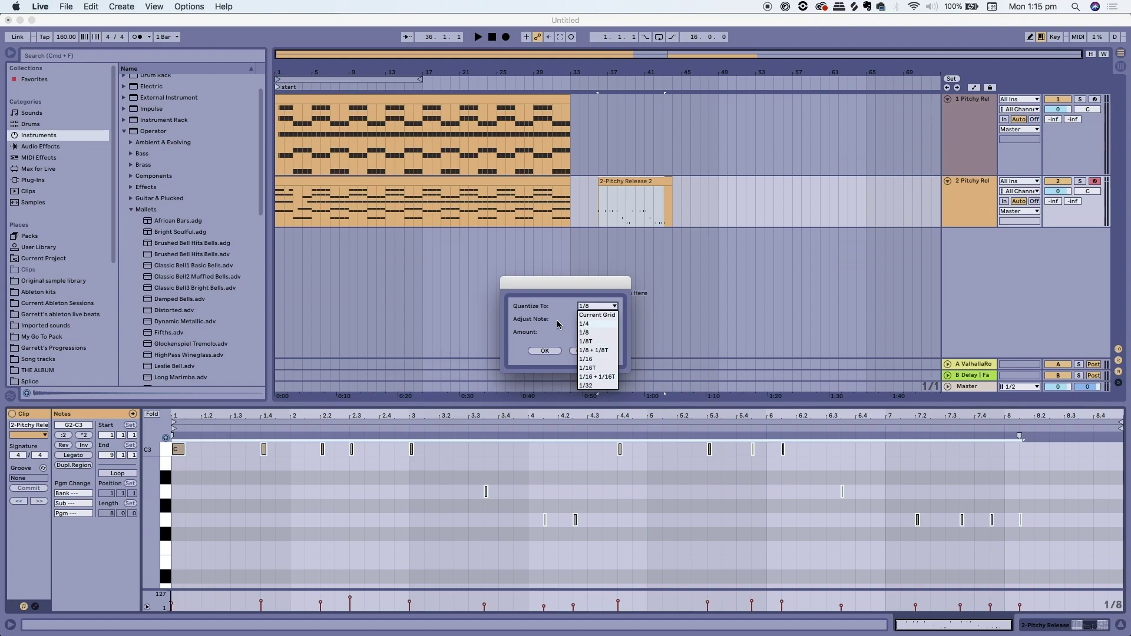
key("Escape")
key("space")
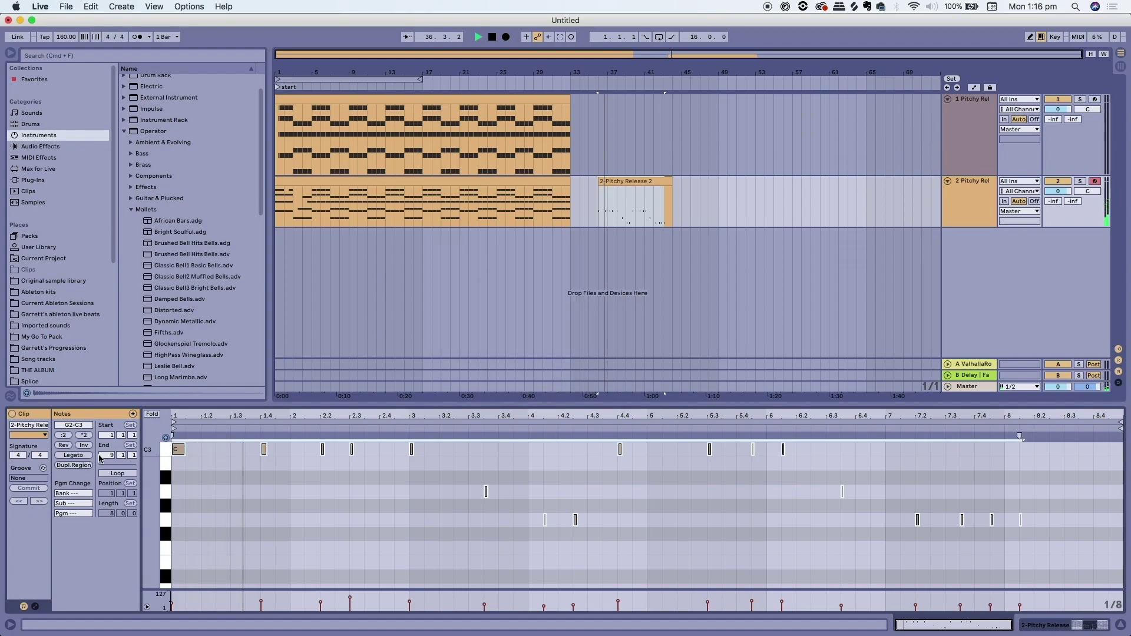